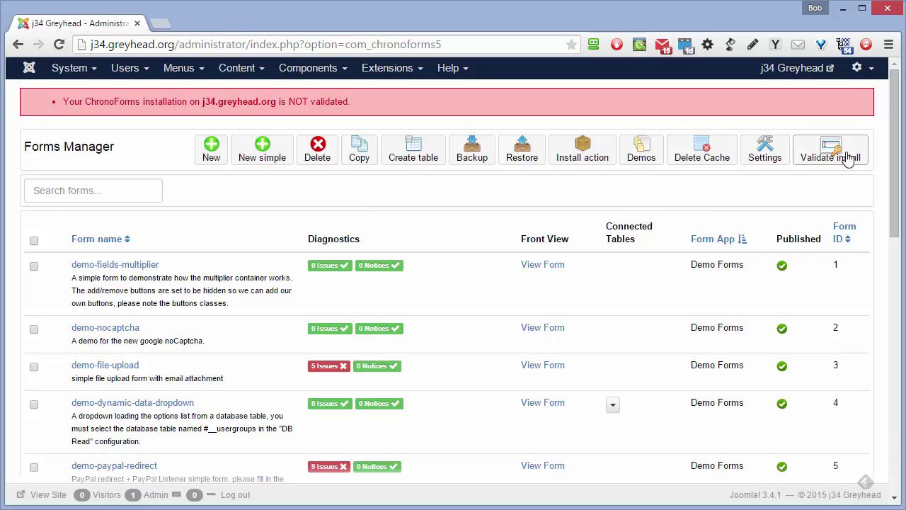
Scroll the Forms Manager list down to bring the demo-basic-contact form into view.
drag(896, 150, 885, 273)
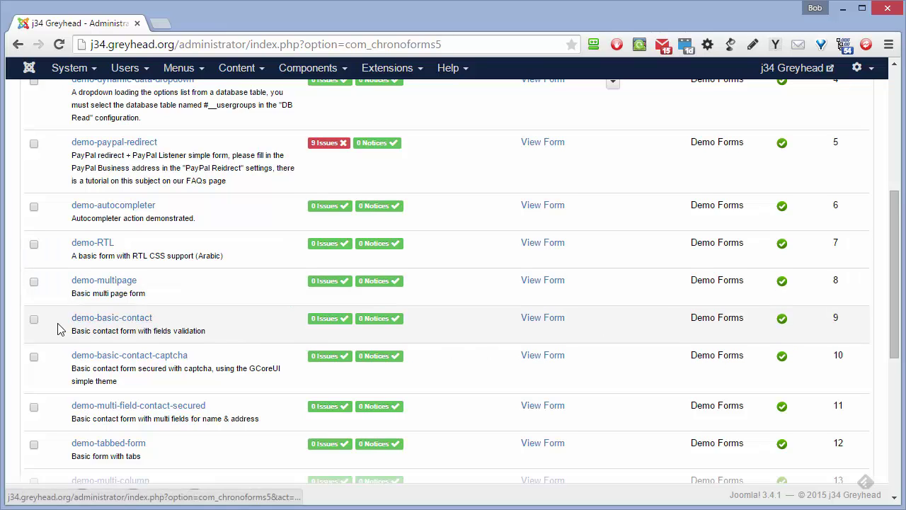
Tick the demo-basic-contact form and copy it.
click(33, 320)
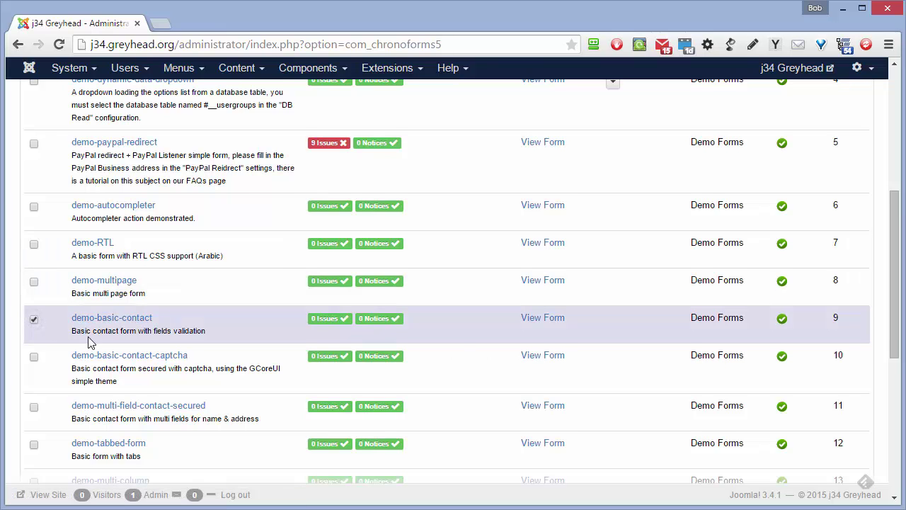
scroll(89, 342, up, 5)
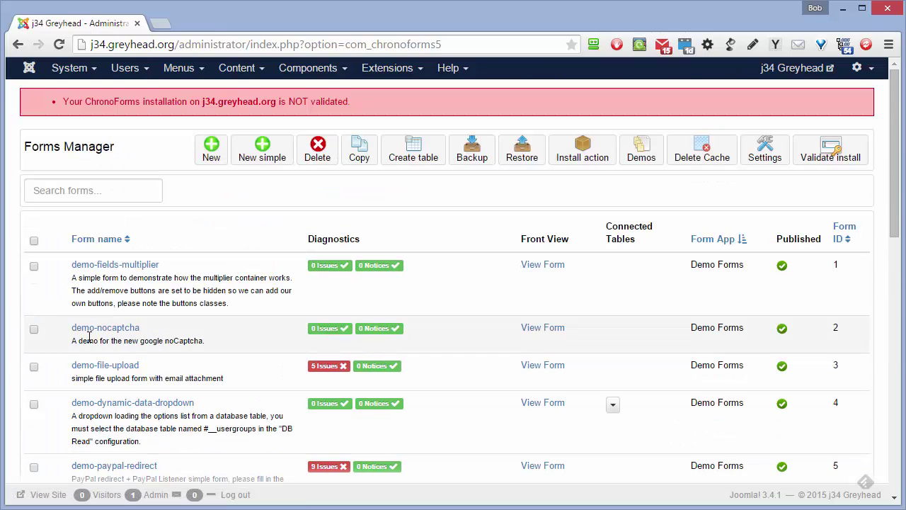
click(358, 151)
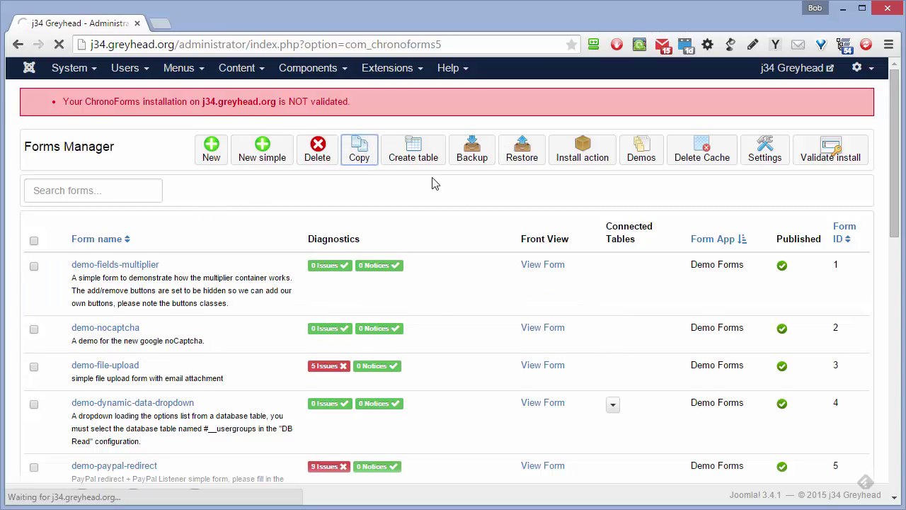
Open the new demo-basic-contact copy (ID 19) at the bottom of the list for editing.
scroll(434, 184, down, 2)
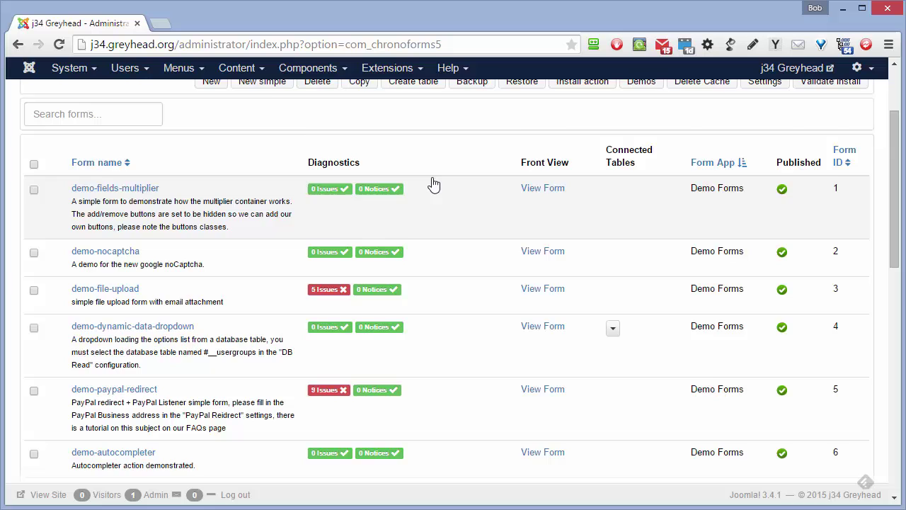
scroll(434, 184, down, 10)
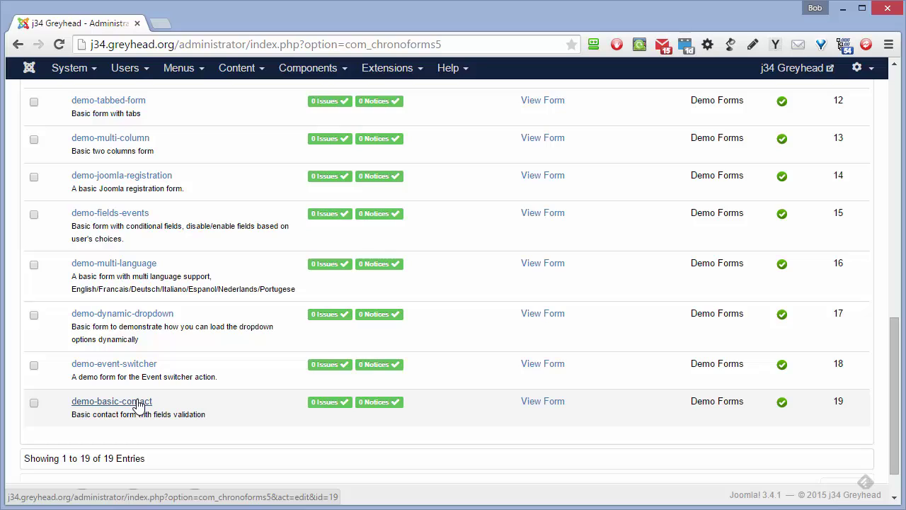
click(139, 402)
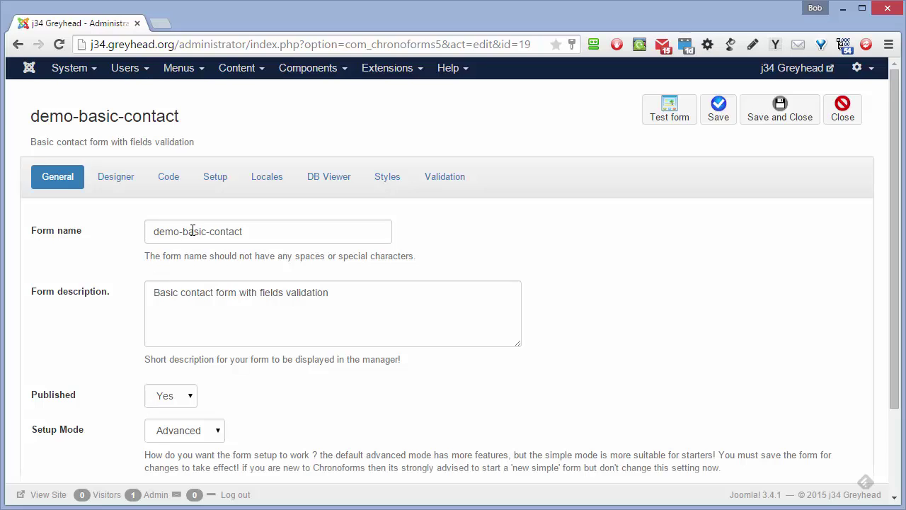
Rename the copy to basic-contact and change its Form App from Demo Forms to 'Test form'.
drag(182, 233, 115, 240)
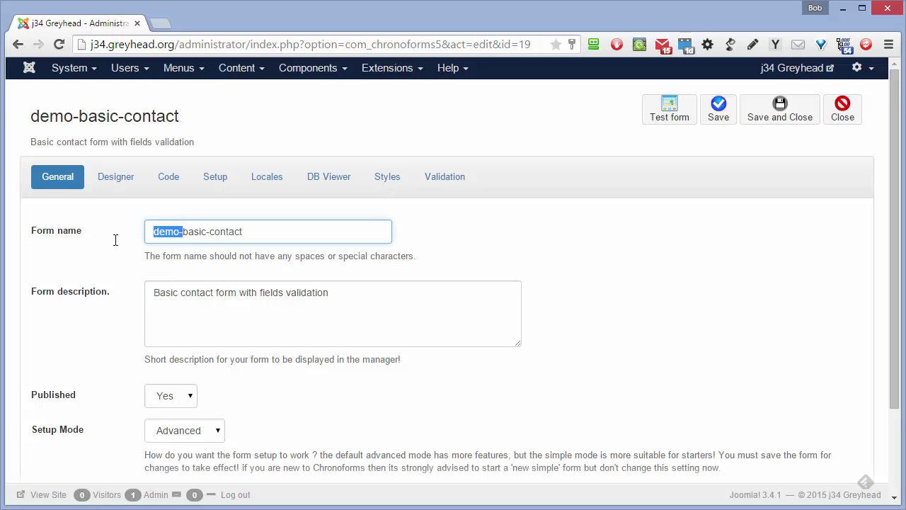
key(Delete)
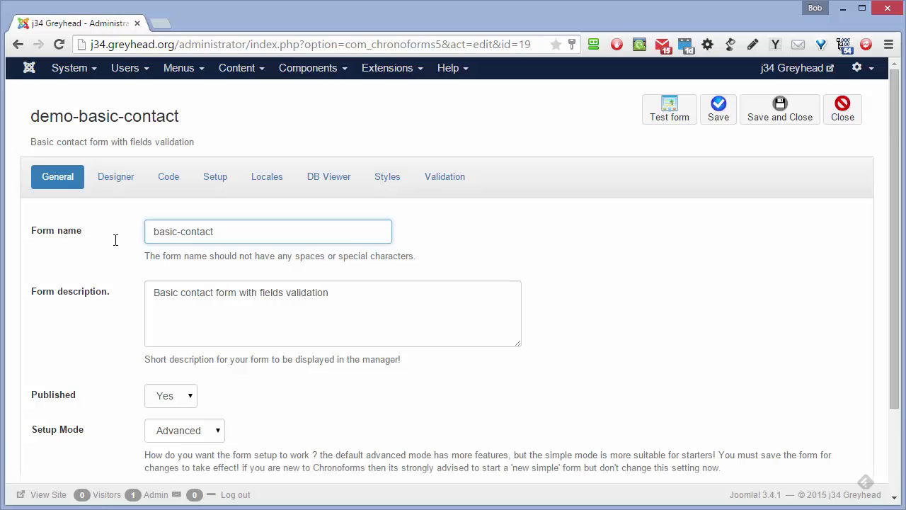
scroll(116, 243, down, 2)
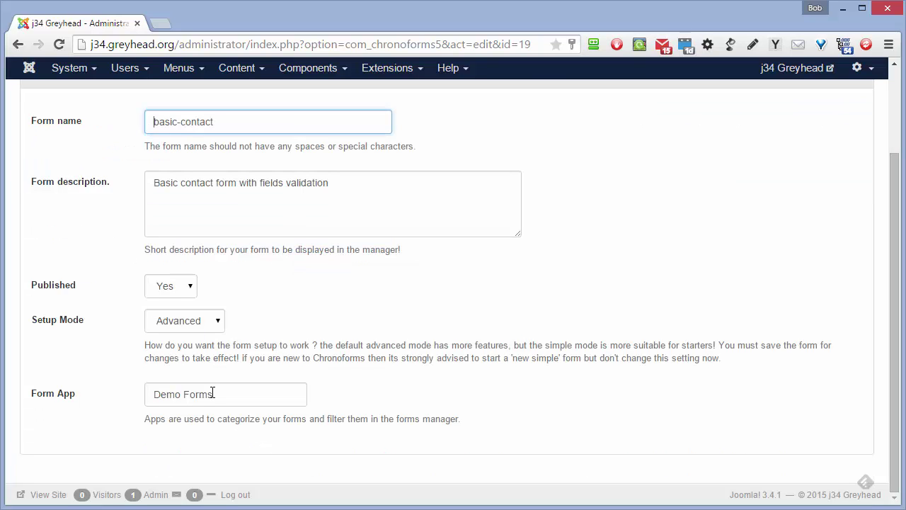
drag(219, 394, 123, 396)
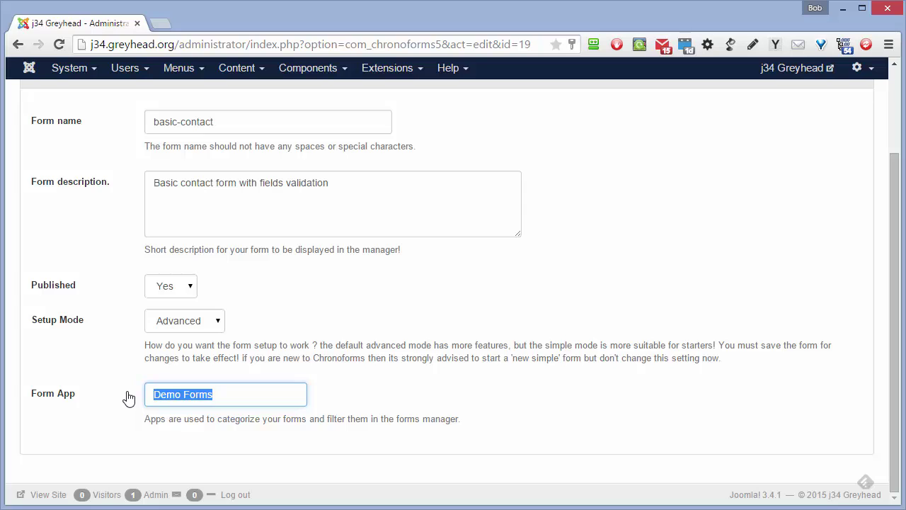
text(Te)
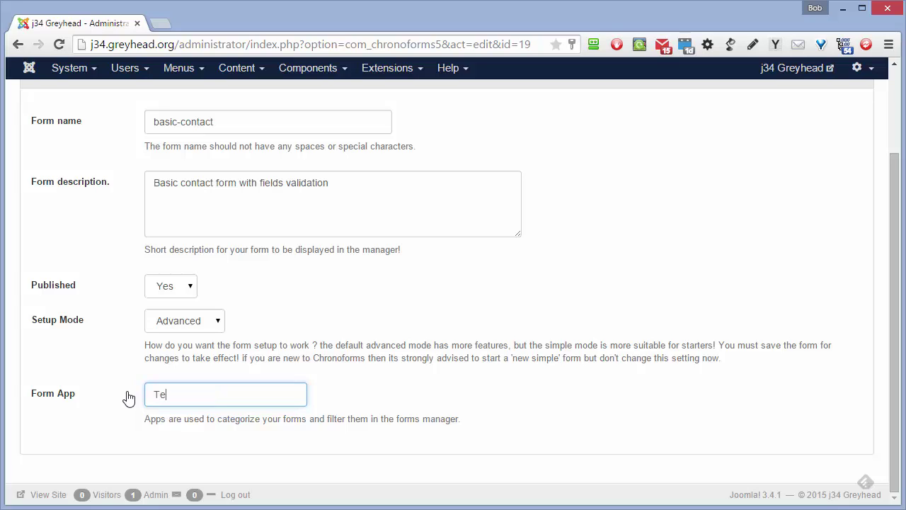
text(st forms)
Save the renamed form and return to the Forms Manager.
scroll(127, 398, up, 3)
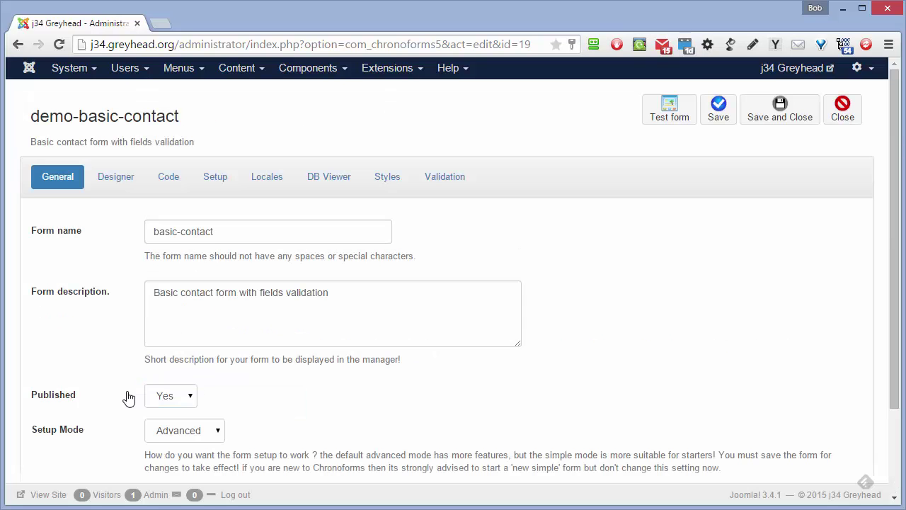
click(721, 121)
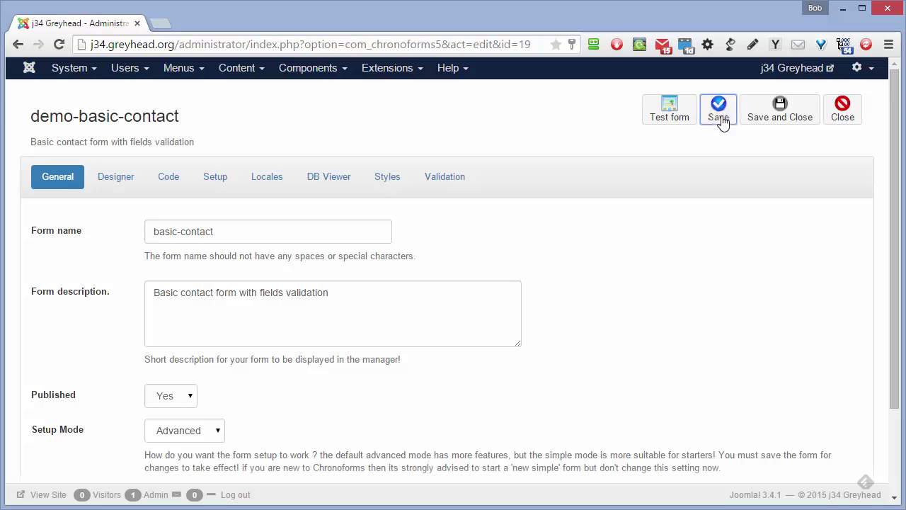
click(782, 115)
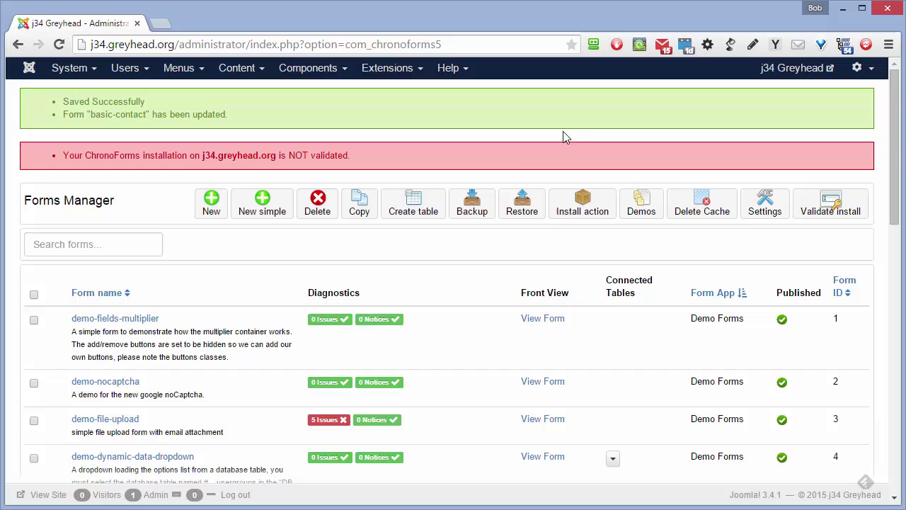
Sort the forms list by Form ID descending so basic-contact (ID 19) appears first.
scroll(447, 285, down, 10)
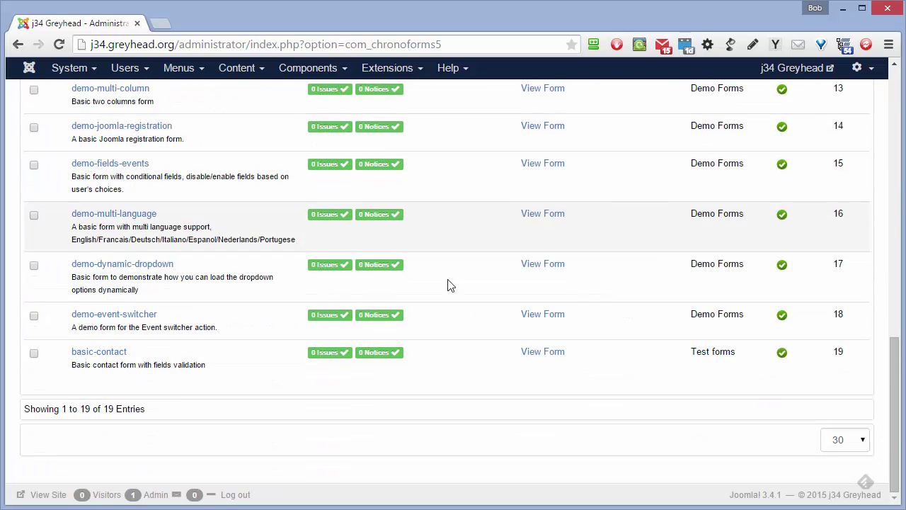
click(713, 352)
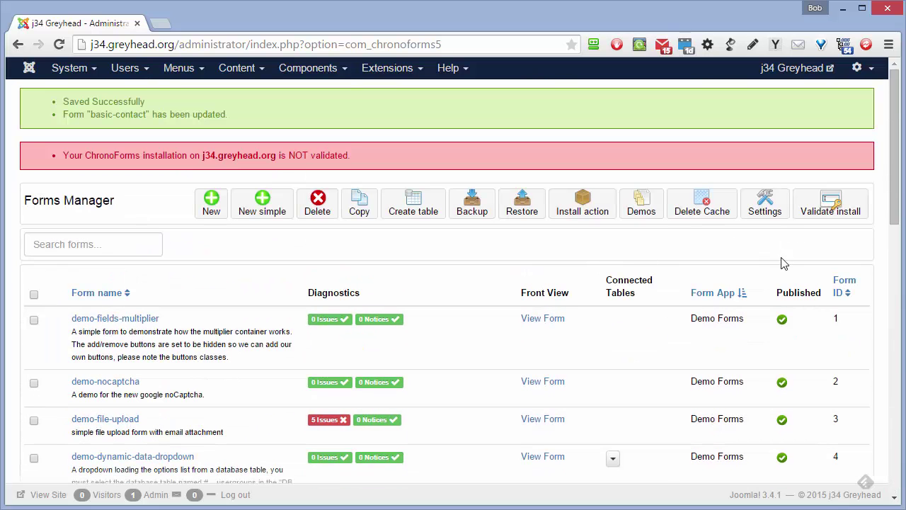
click(842, 292)
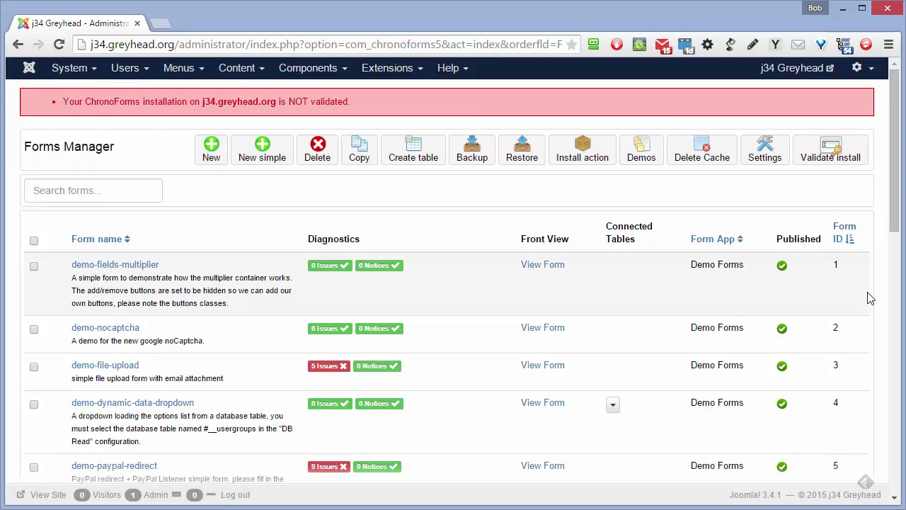
click(847, 244)
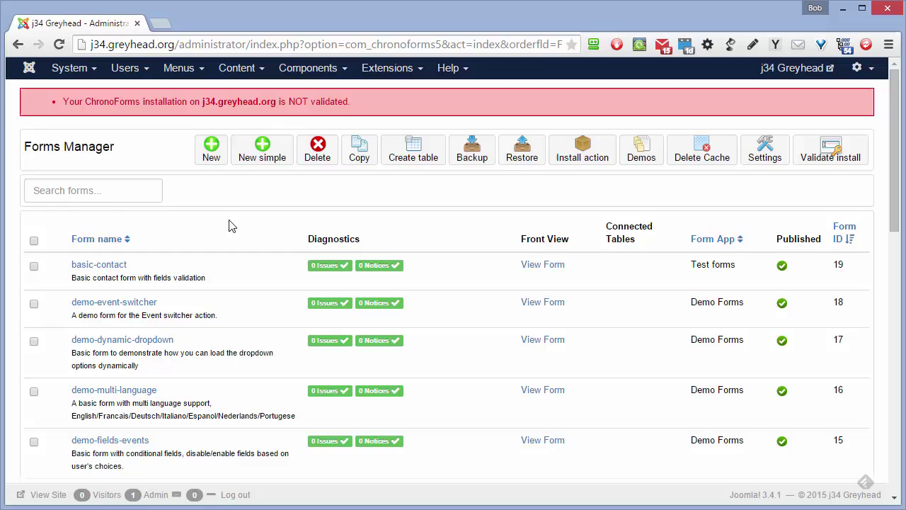
Search the forms list for 'cont' to show the four contact forms, then clear the search box.
click(86, 194)
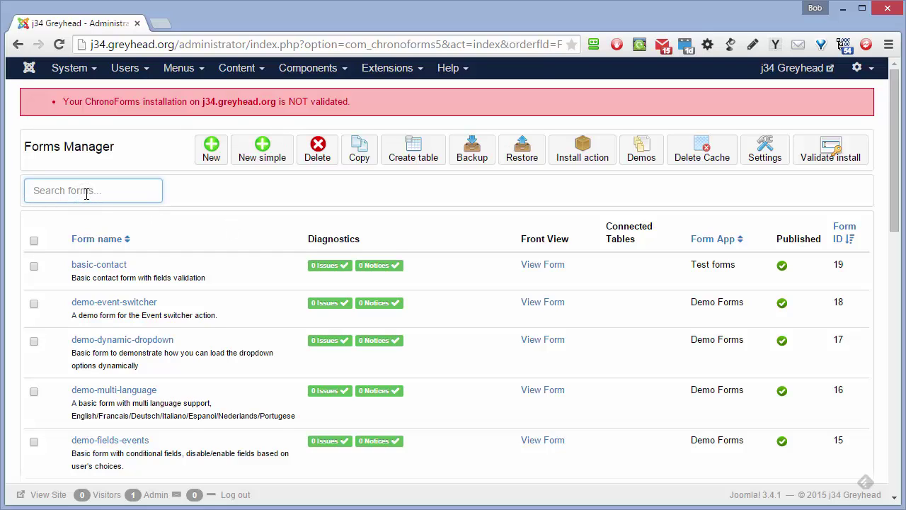
text(contact)
key(Return)
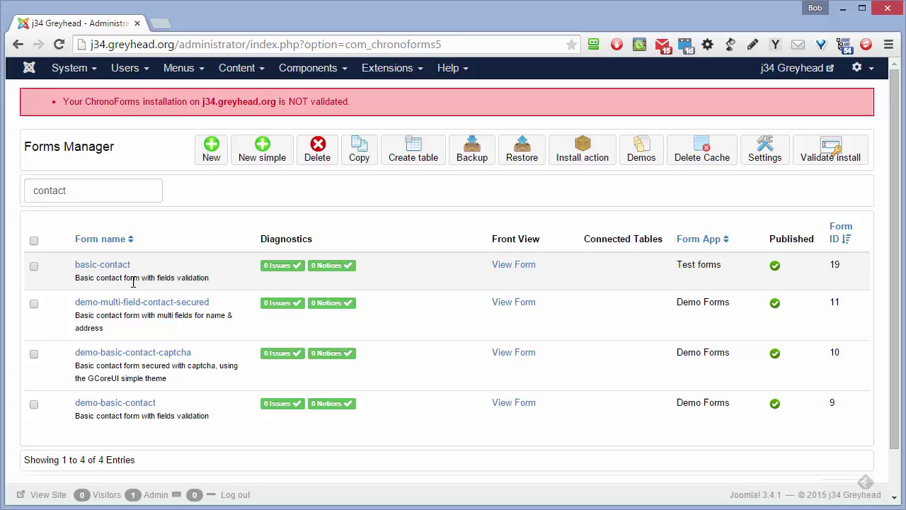
double_click(80, 191)
key(BackSpace)
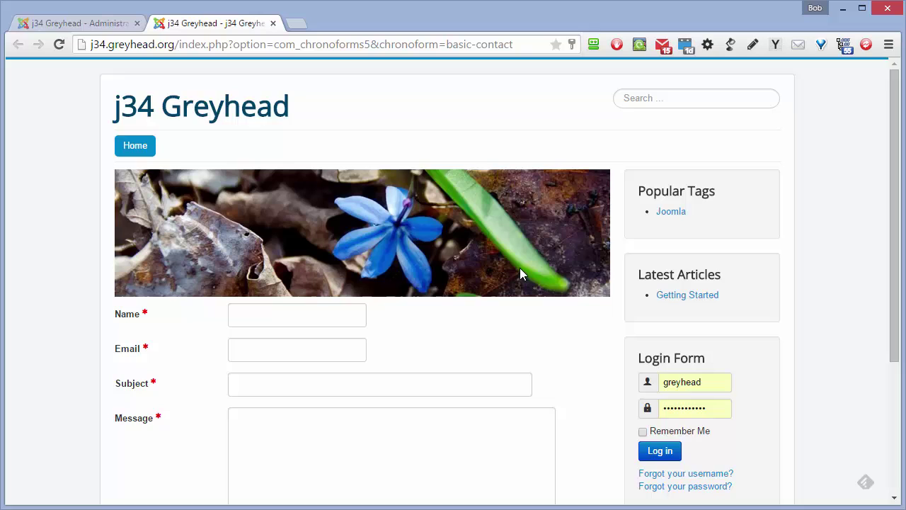
Trigger the front-end form's required warnings on Name, Email and Subject, then return to the admin tab.
scroll(519, 269, down, 2)
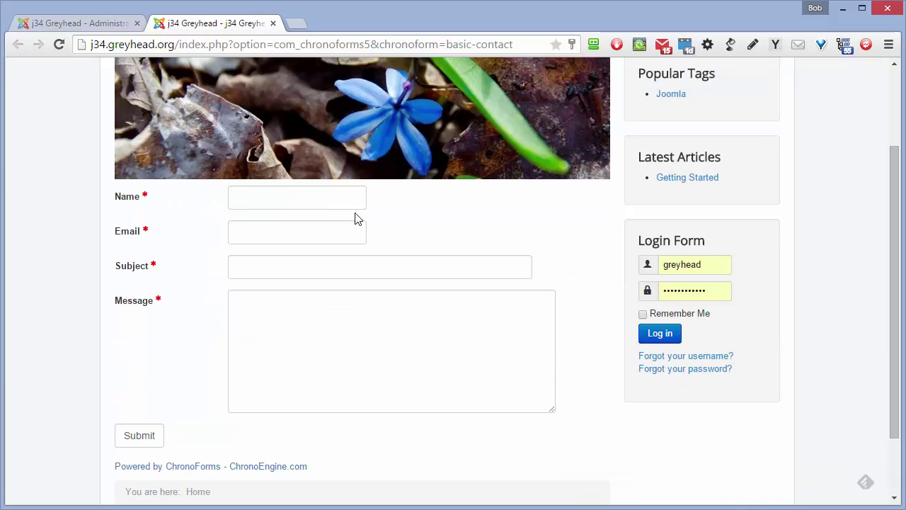
click(246, 199)
click(252, 234)
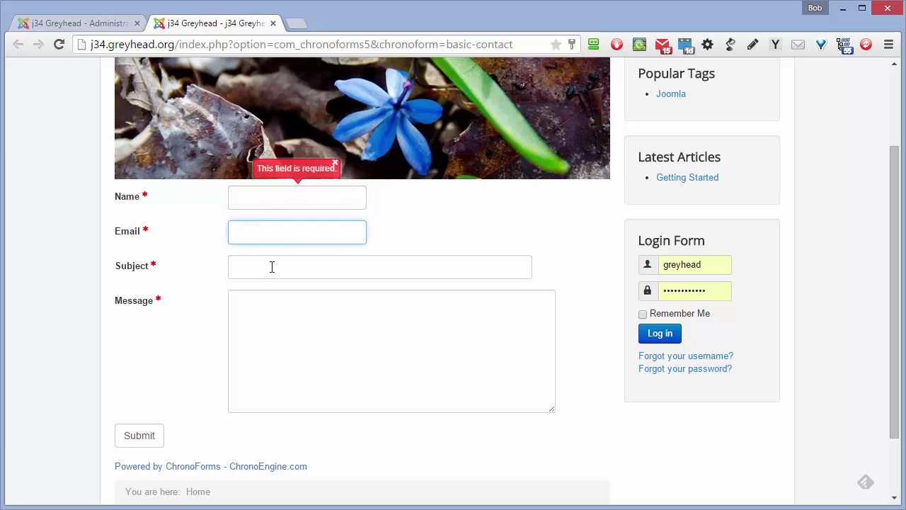
click(272, 266)
click(317, 315)
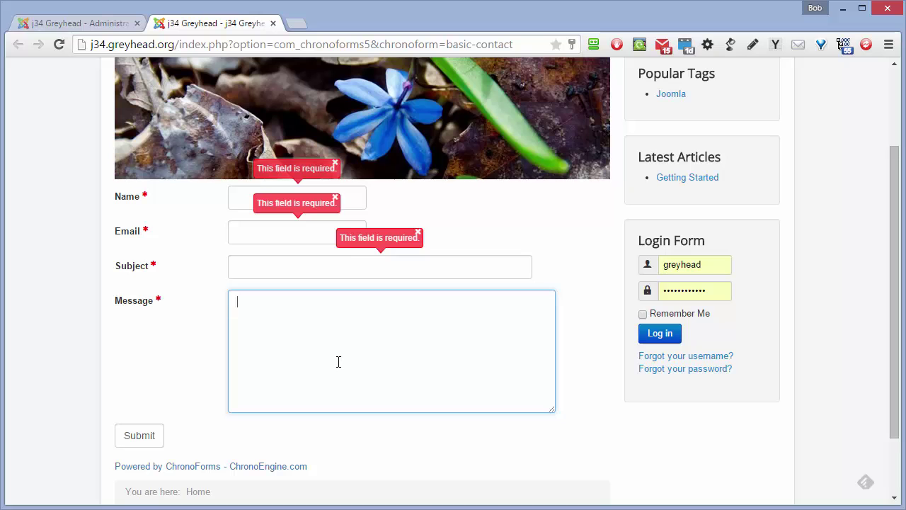
click(105, 26)
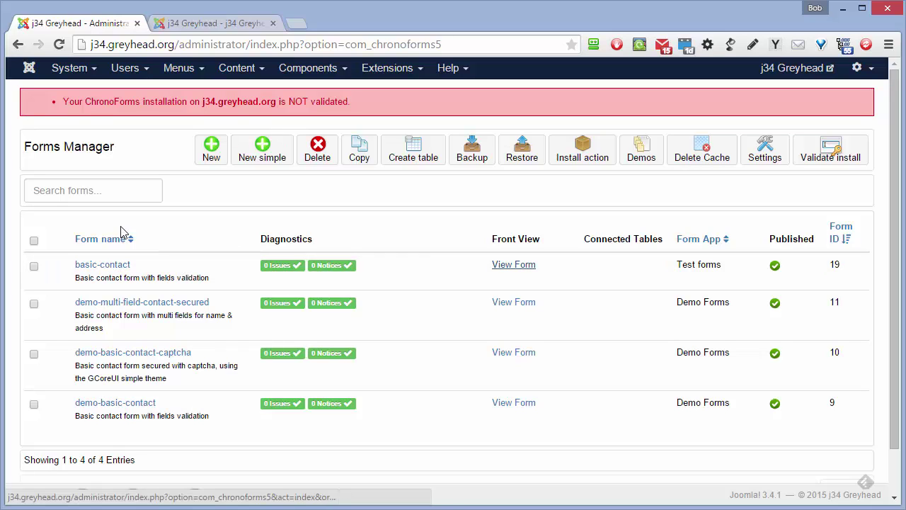
Open basic-contact and review its name, email, subject, message and submit5 fields in the Designer.
click(117, 266)
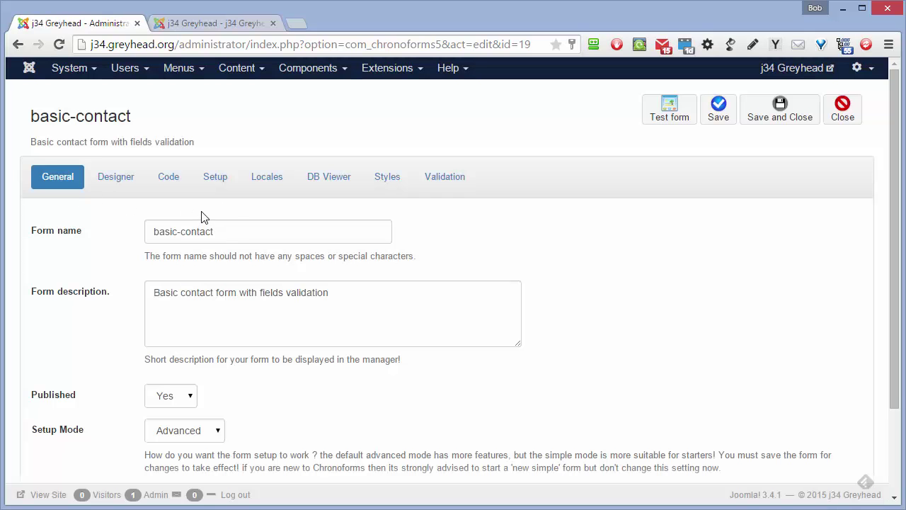
click(121, 180)
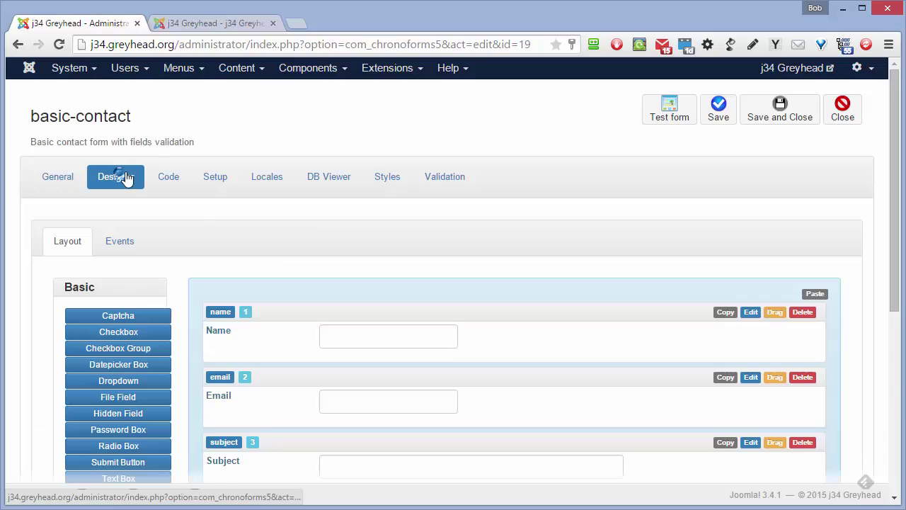
scroll(317, 226, down, 2)
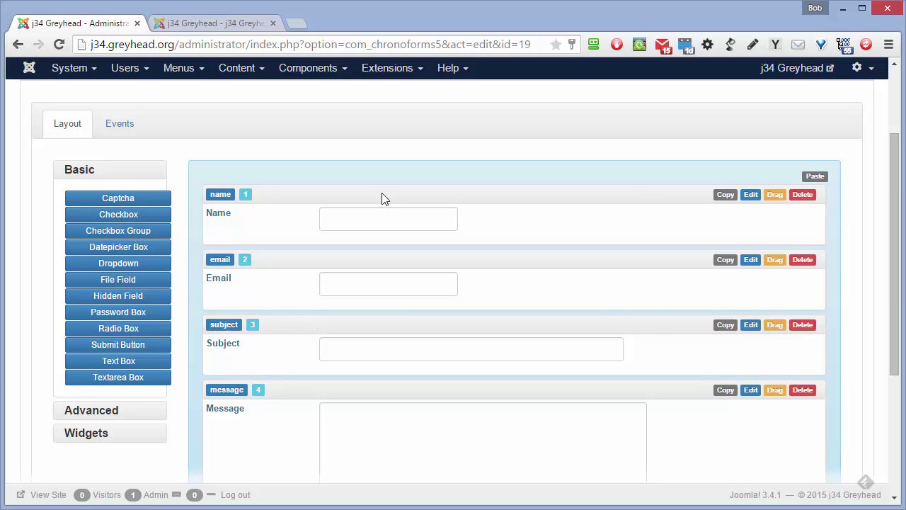
scroll(556, 297, down, 3)
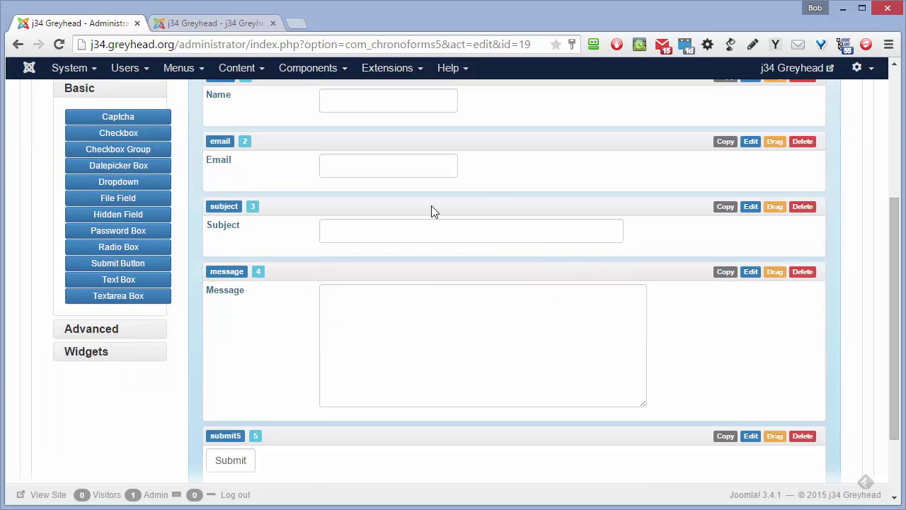
scroll(425, 216, up, 3)
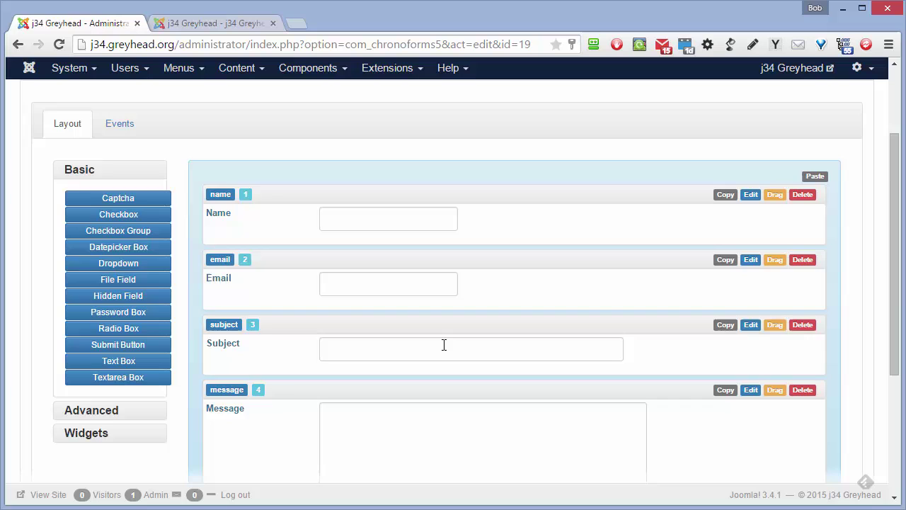
scroll(443, 342, down, 3)
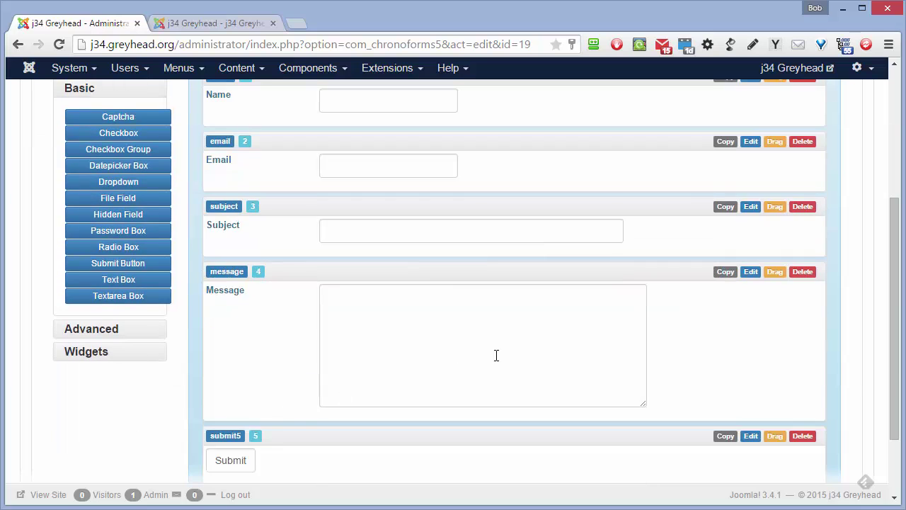
scroll(497, 355, up, 3)
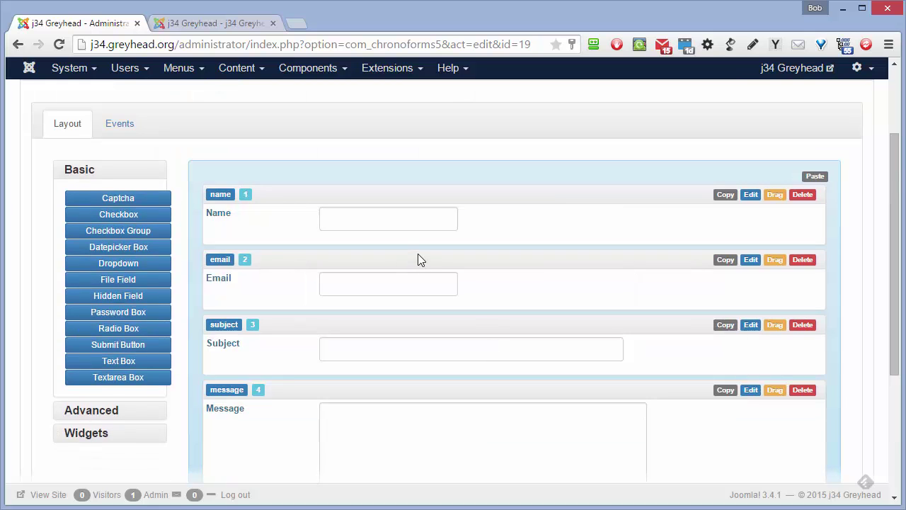
scroll(418, 259, up, 3)
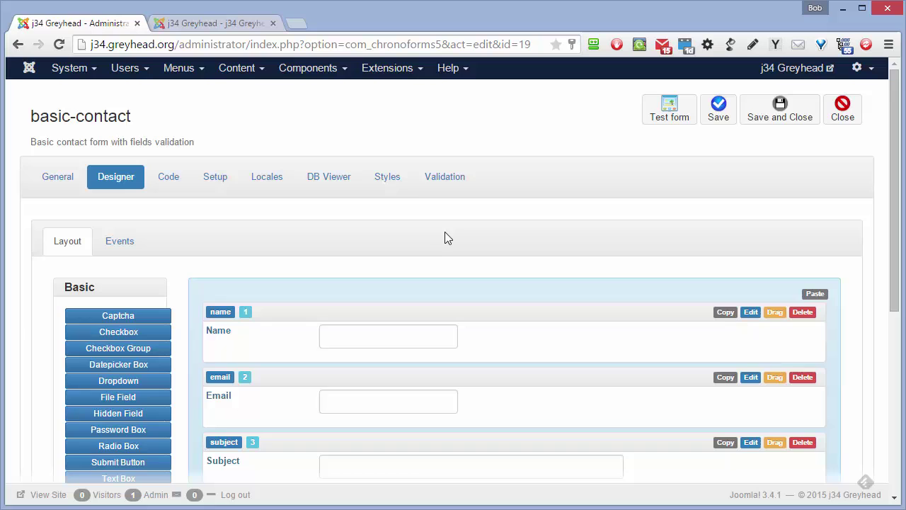
Review the Setup tab's On load and On submit events and edit the Display Message action.
click(213, 178)
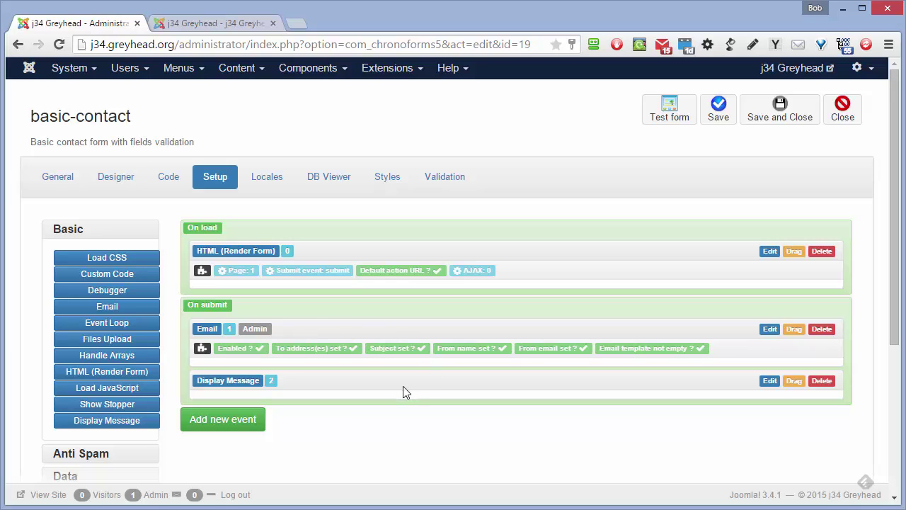
click(770, 380)
Toggle the Display Message content to the rich editor and back, keeping '<p>Thank you!</p>', and save.
click(474, 237)
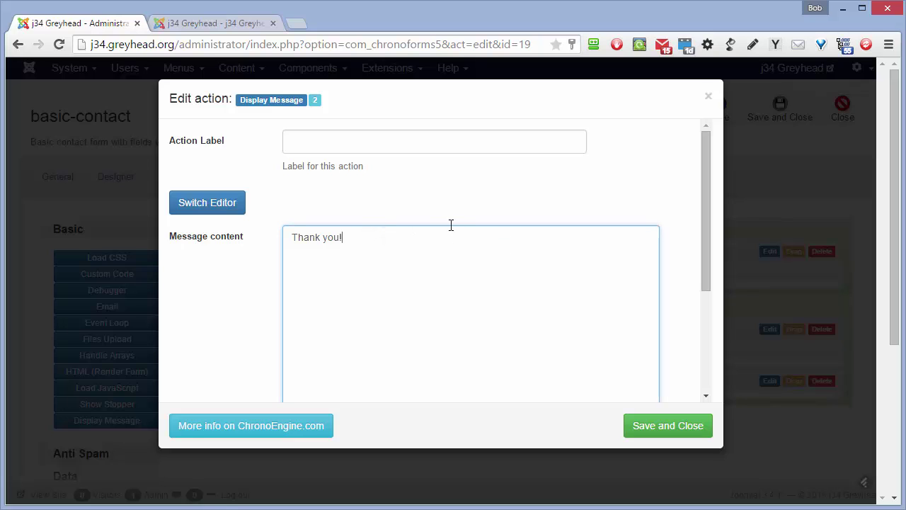
click(351, 143)
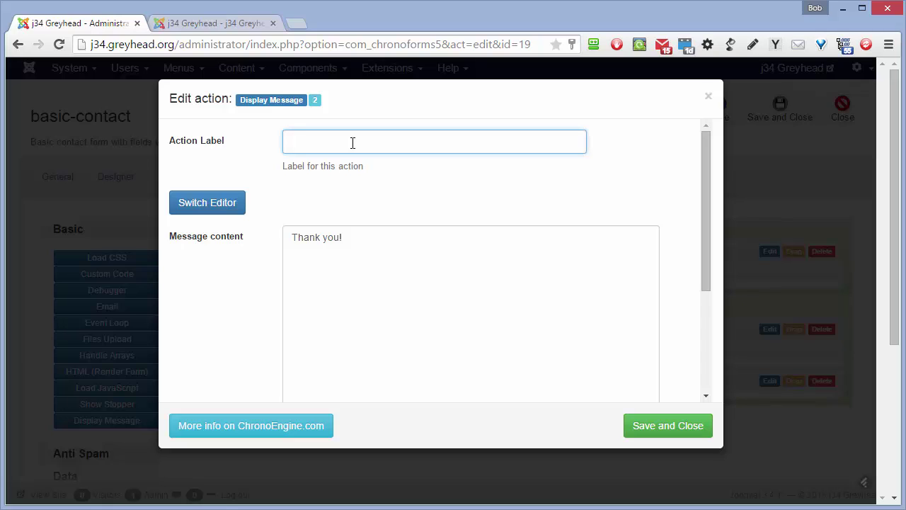
drag(701, 176, 702, 125)
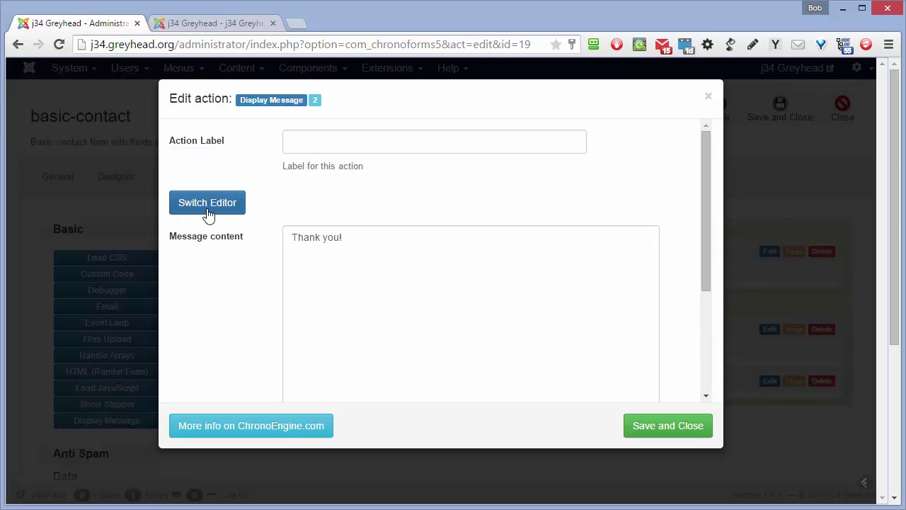
click(232, 209)
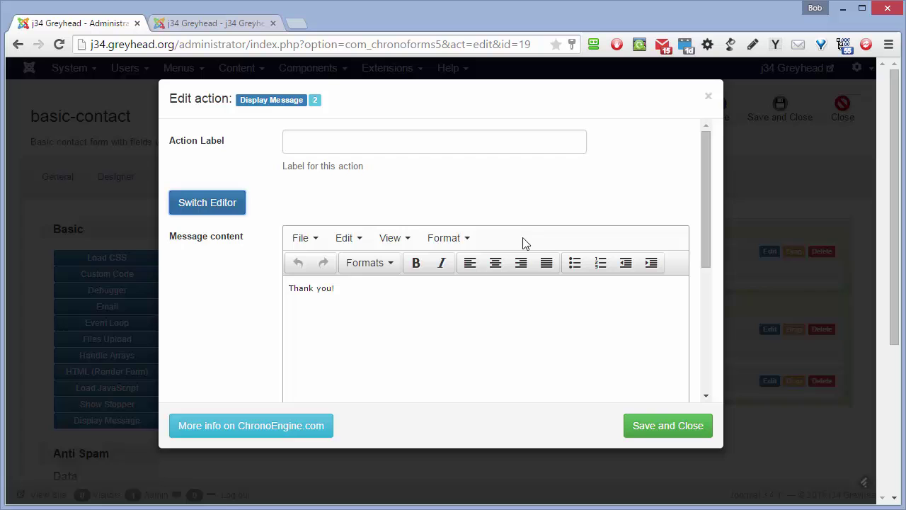
drag(705, 205, 712, 197)
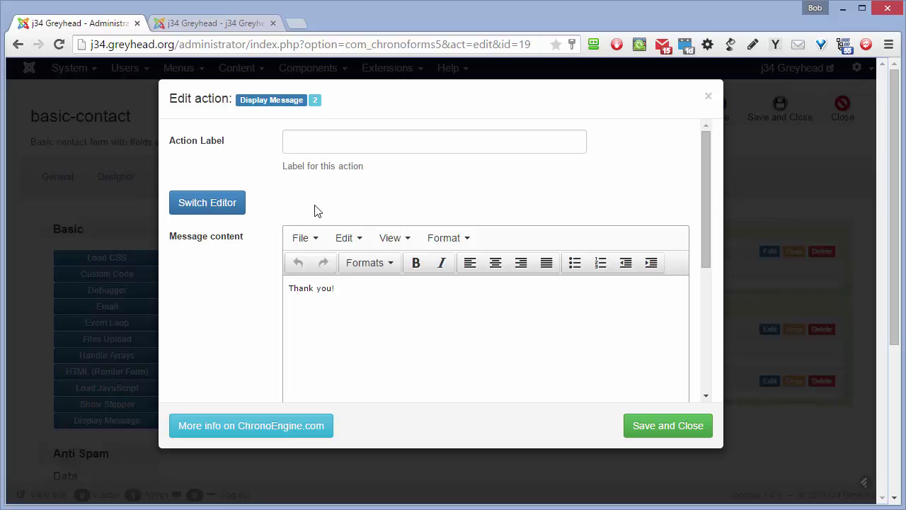
click(239, 206)
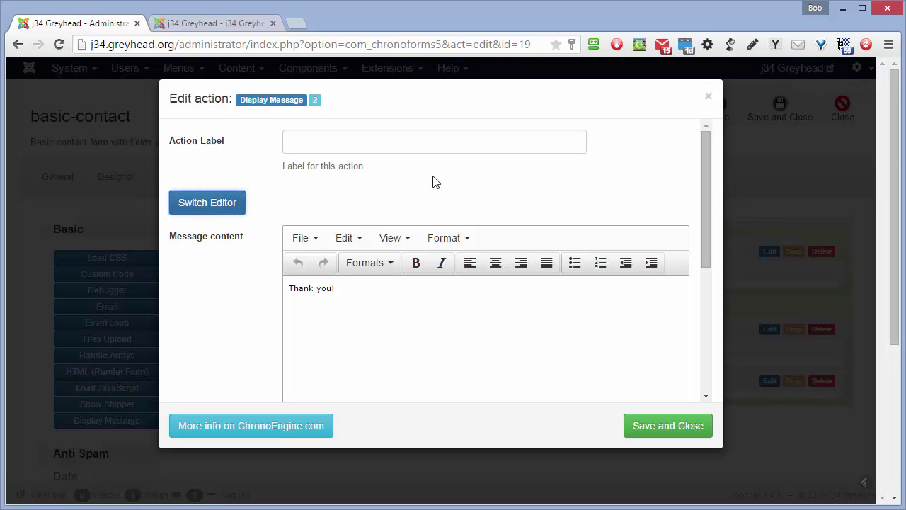
click(208, 204)
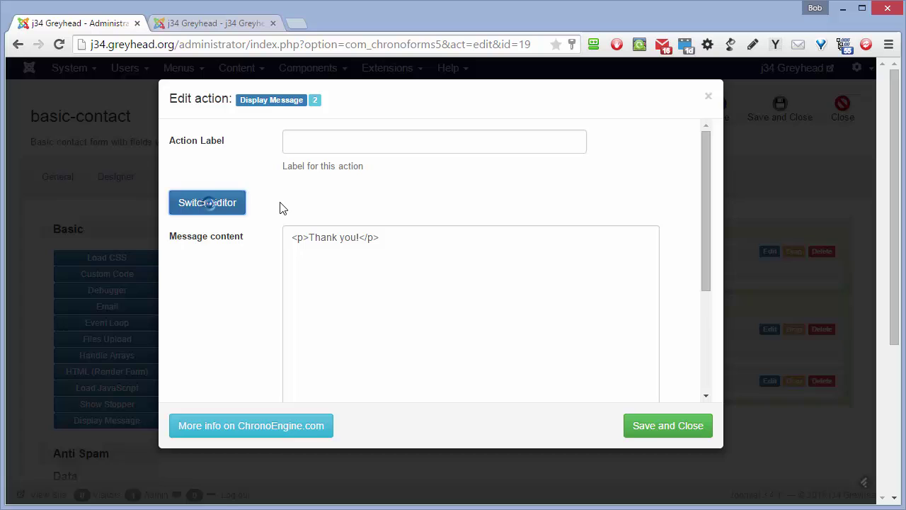
click(666, 425)
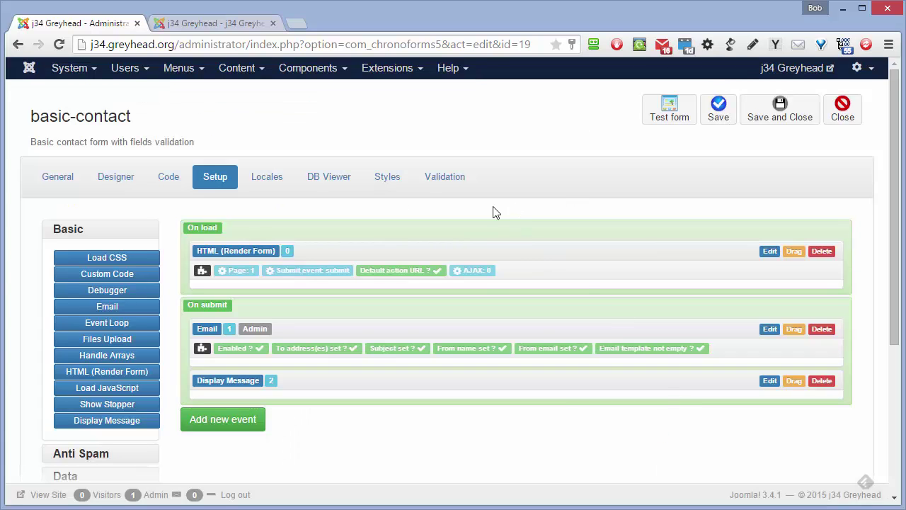
Open the Admin Email action's settings, leave Enabled at Yes, and scroll to the recipient field.
click(770, 330)
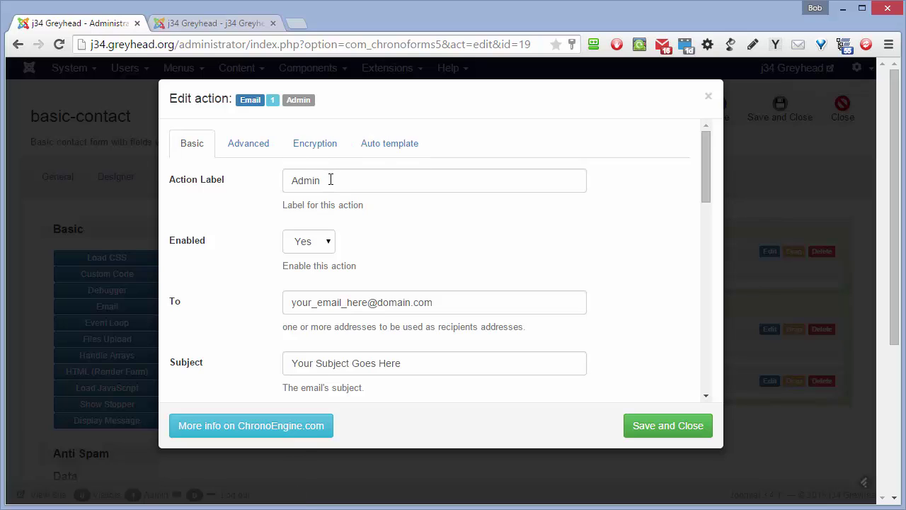
click(332, 245)
click(333, 259)
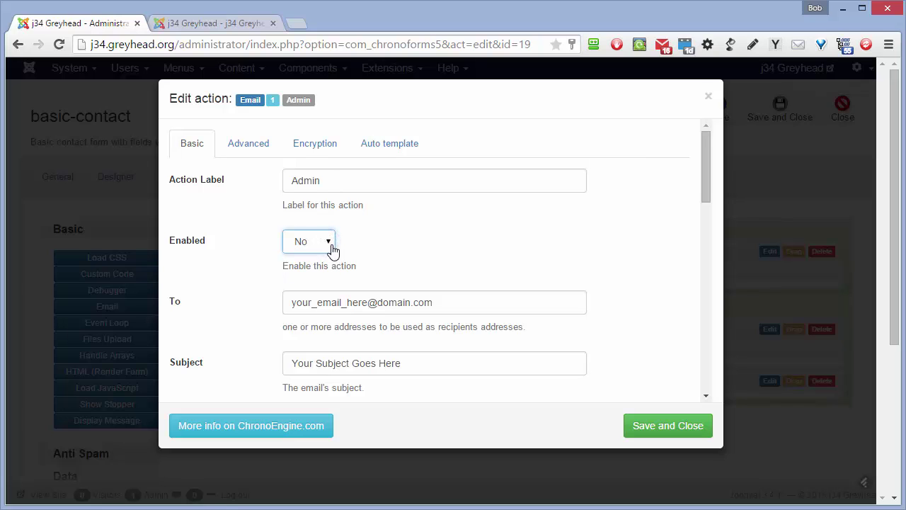
click(330, 245)
click(319, 271)
scroll(447, 223, down, 2)
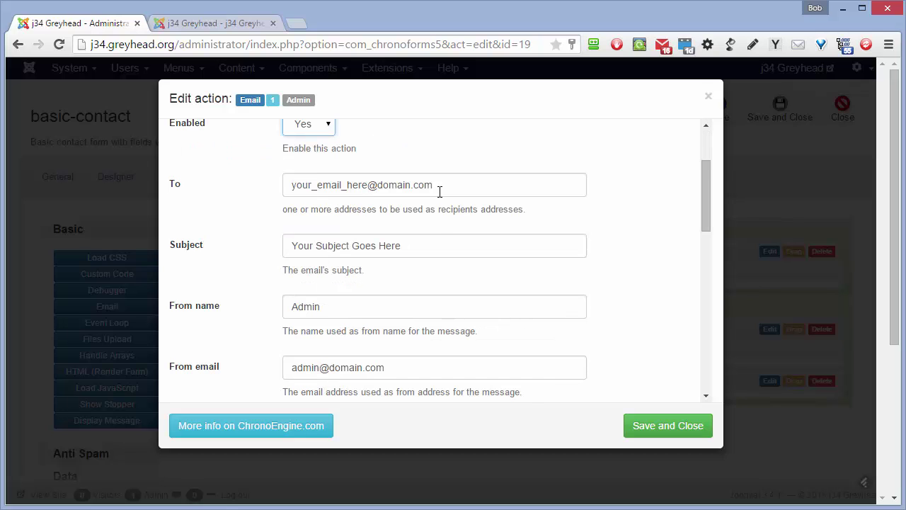
Set the Email action's recipient to the site address, subject 'Testing a contact form', From name 'Greyhead's website'.
drag(446, 188, 262, 193)
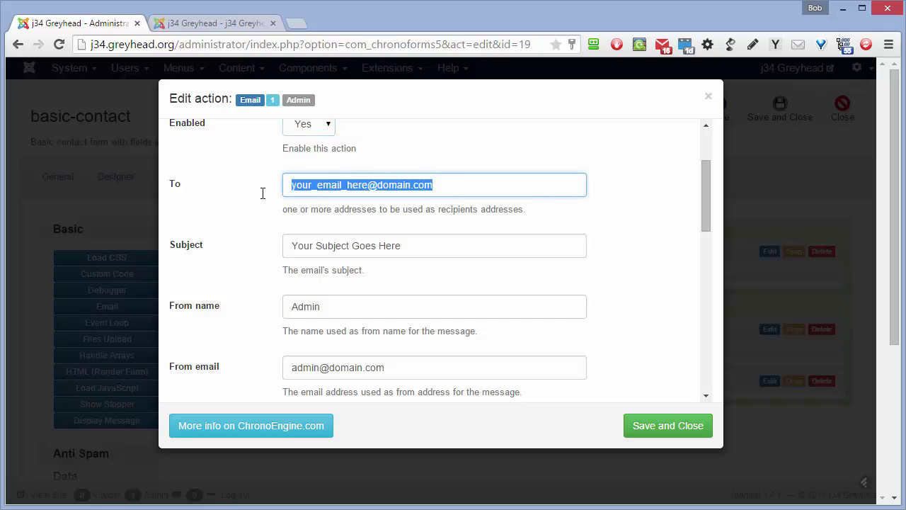
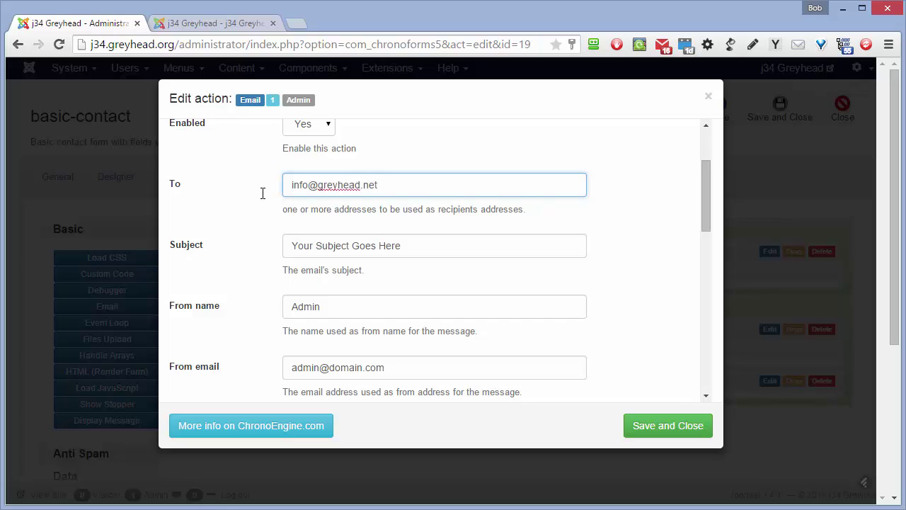
drag(420, 251, 271, 228)
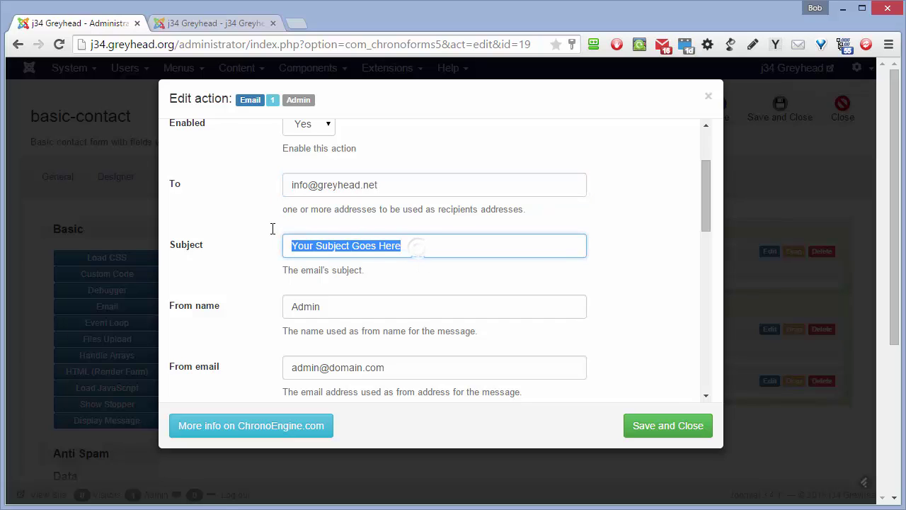
text(Testin)
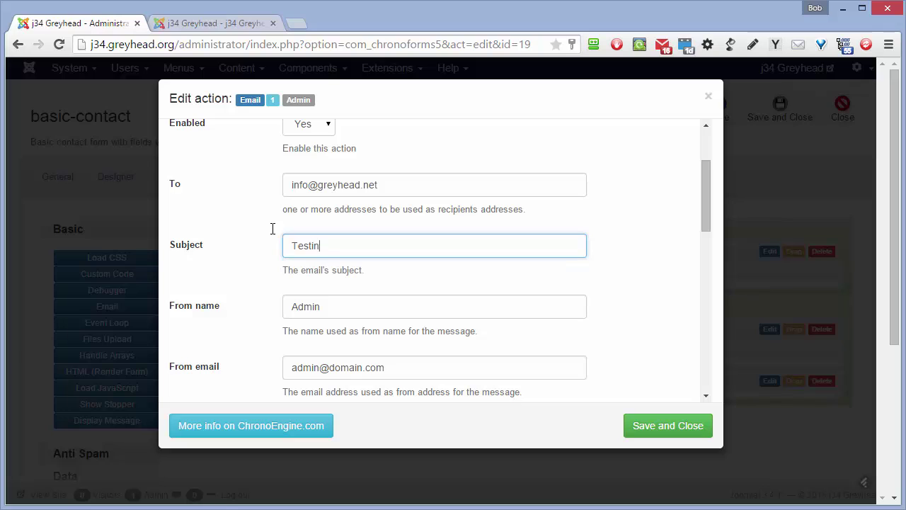
text(g a contact form)
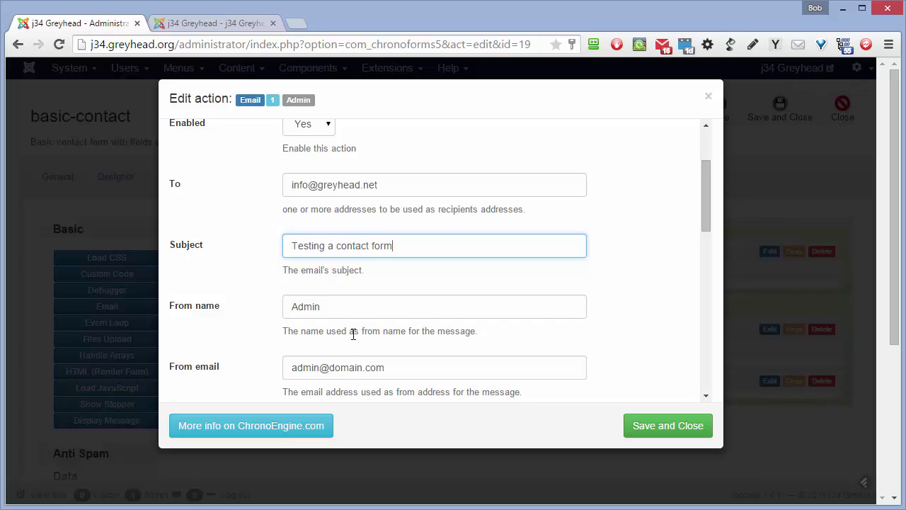
drag(323, 306, 291, 306)
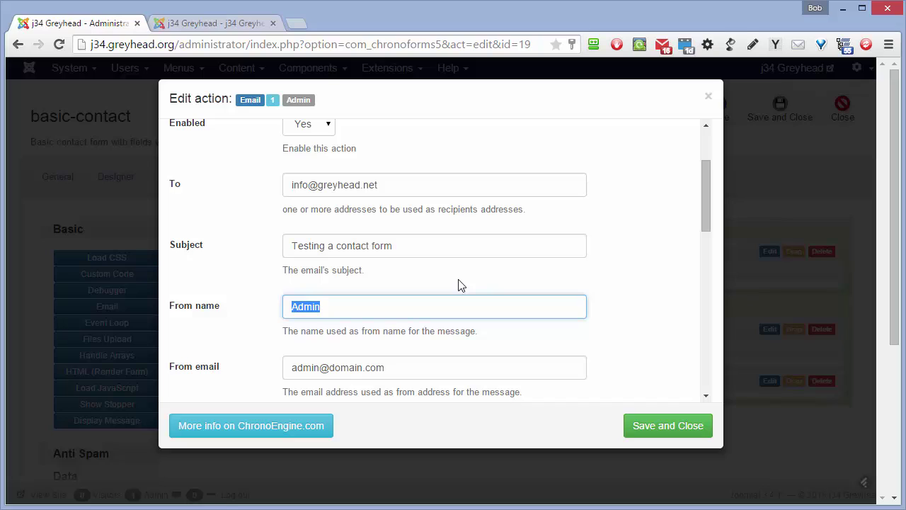
text(Greyhead's )
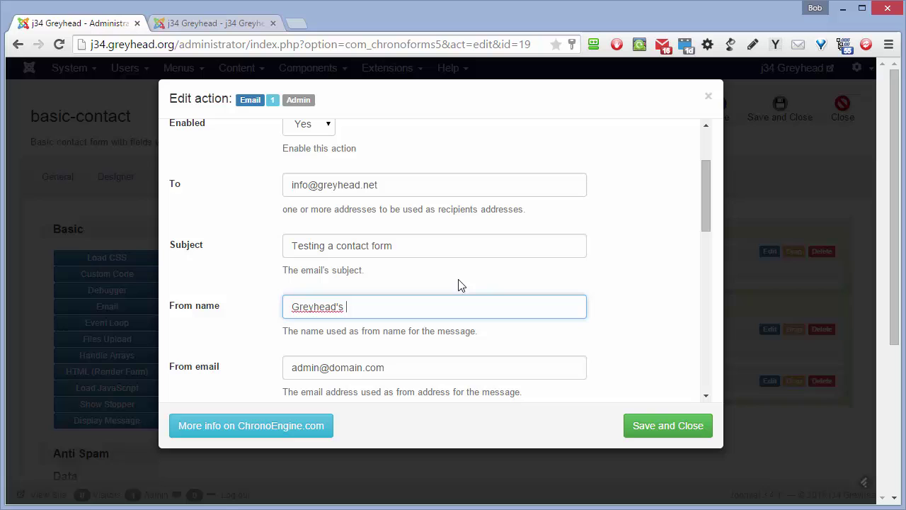
text(website)
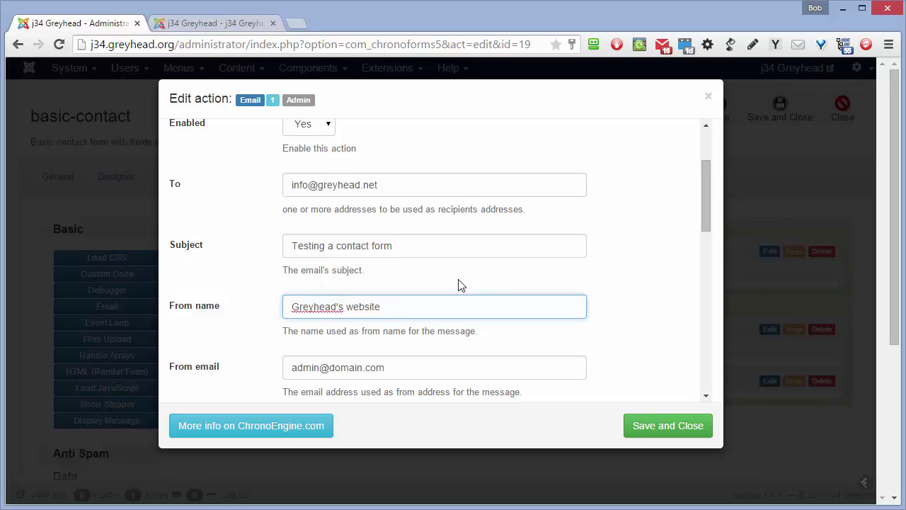
scroll(458, 284, down, 2)
Replace the domain.com placeholder From email with the sender's greyhead.org address.
triple_click(395, 243)
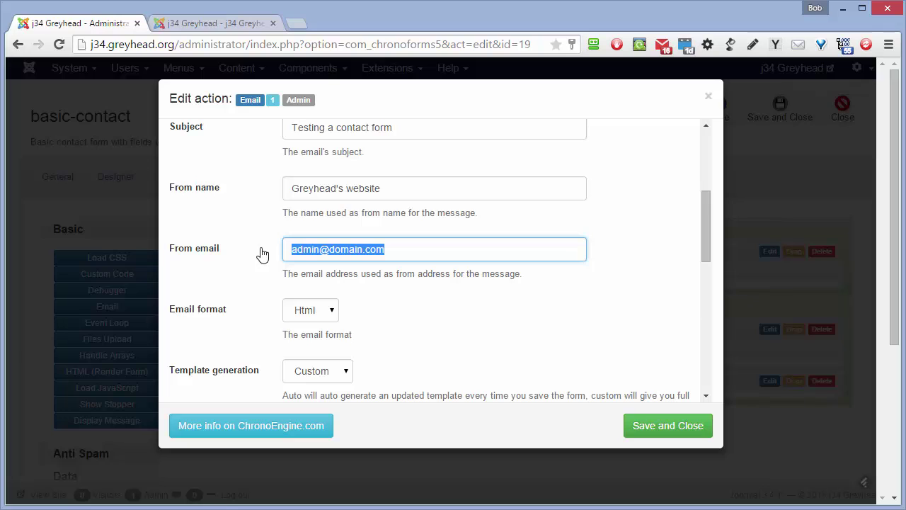
click(394, 251)
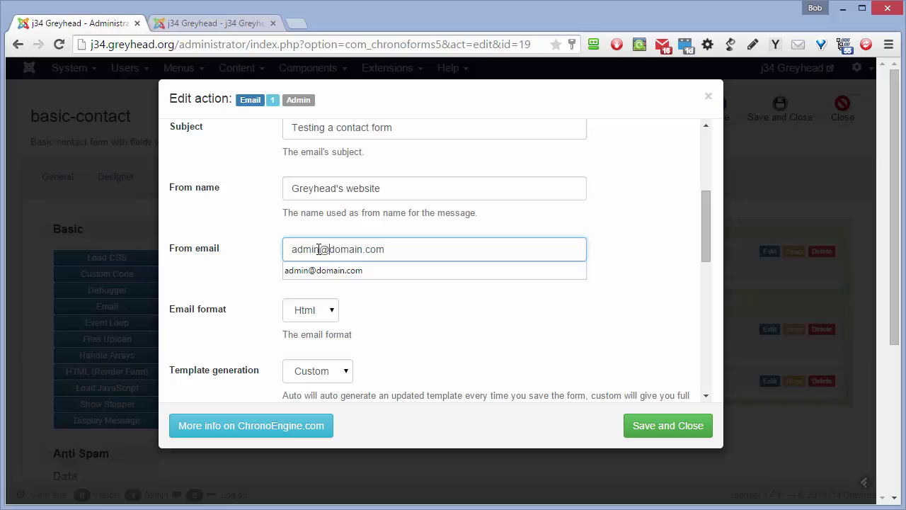
drag(320, 249, 238, 255)
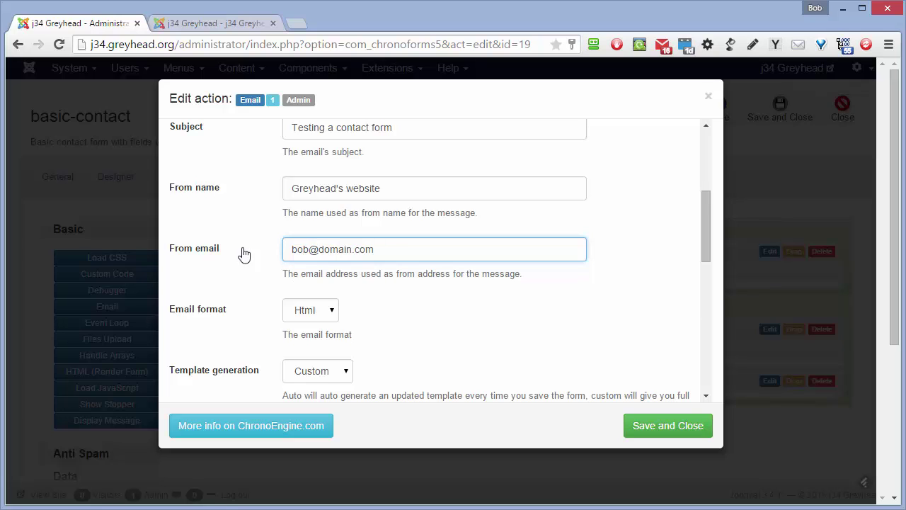
drag(384, 251, 321, 246)
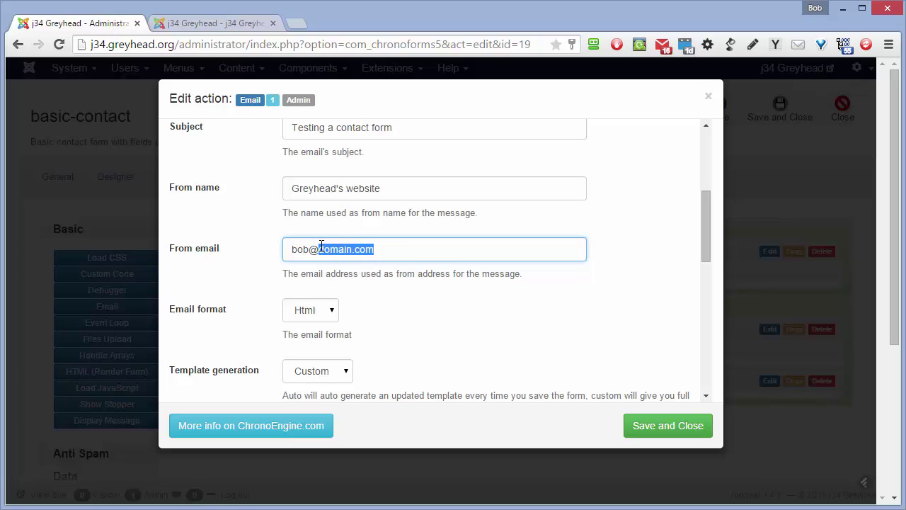
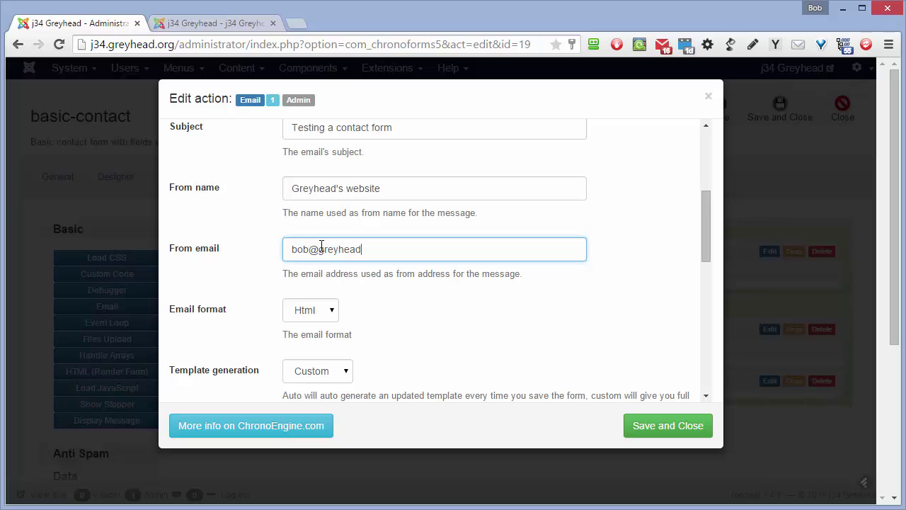
scroll(404, 247, up, 2)
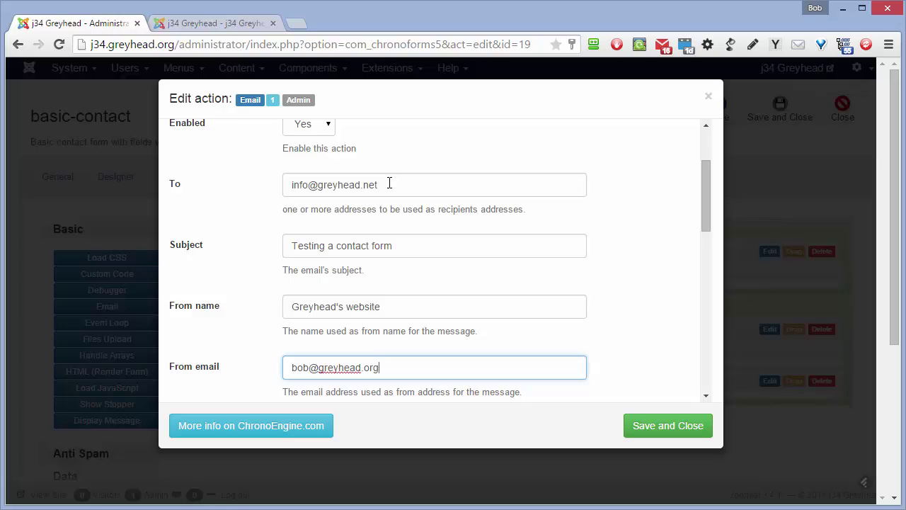
scroll(389, 183, down, 2)
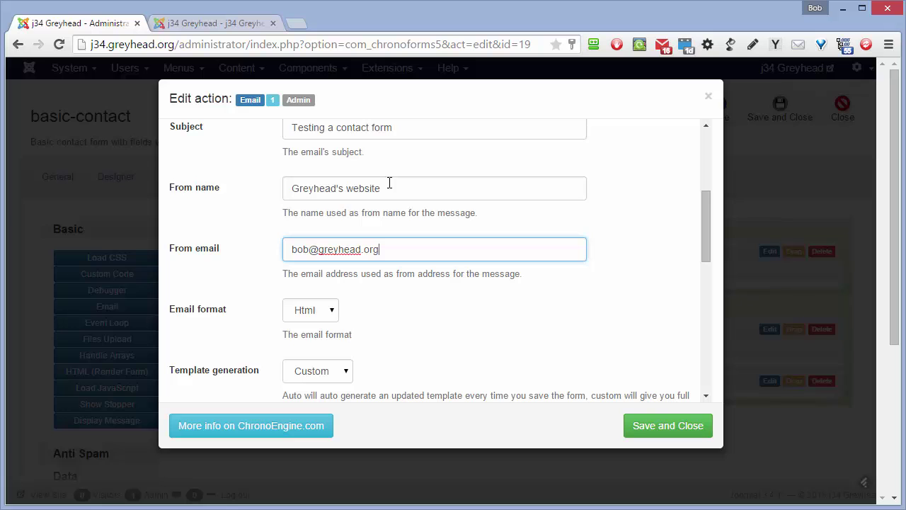
scroll(390, 183, down, 2)
Review the email template, close the Email action editor and save the basic-contact form.
scroll(446, 187, down, 2)
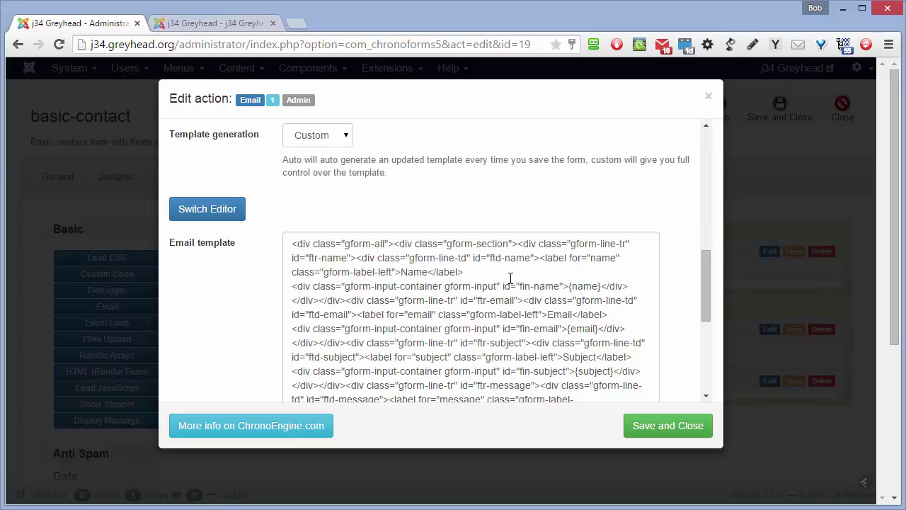
scroll(510, 278, down, 3)
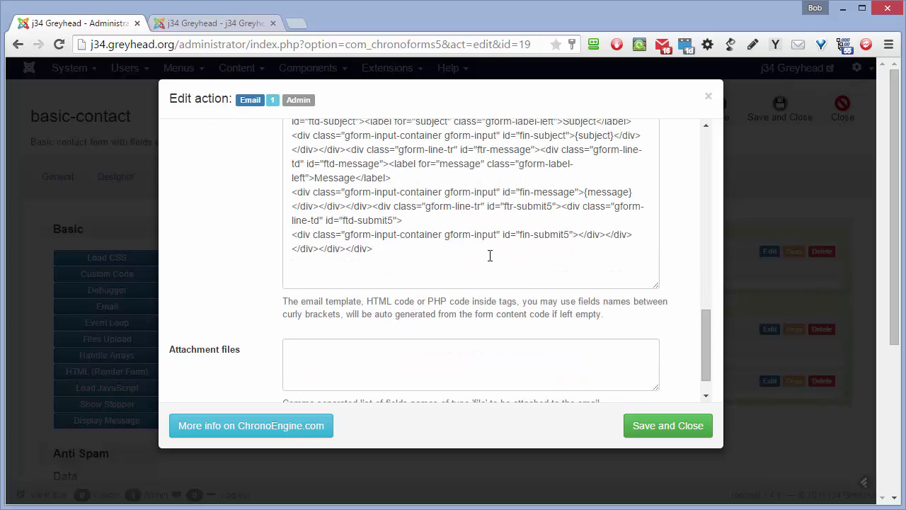
scroll(494, 254, down, 1)
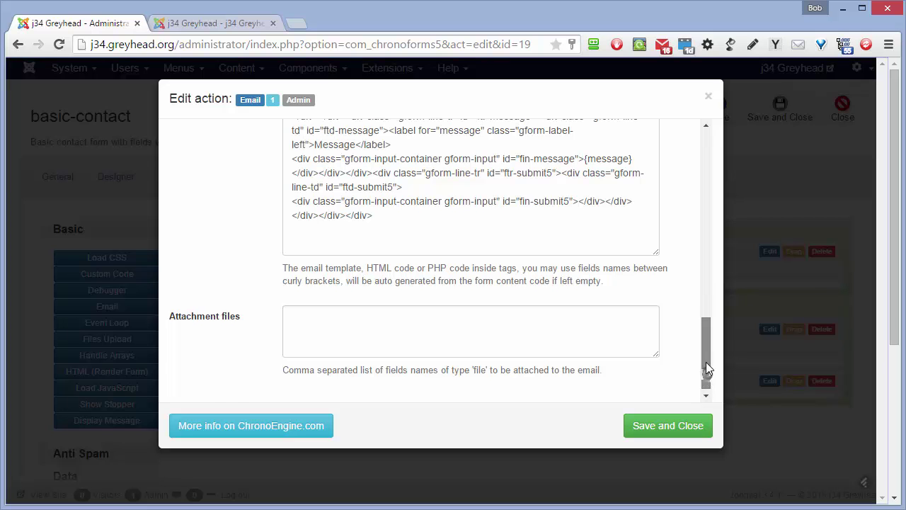
scroll(705, 362, up, 1)
click(680, 432)
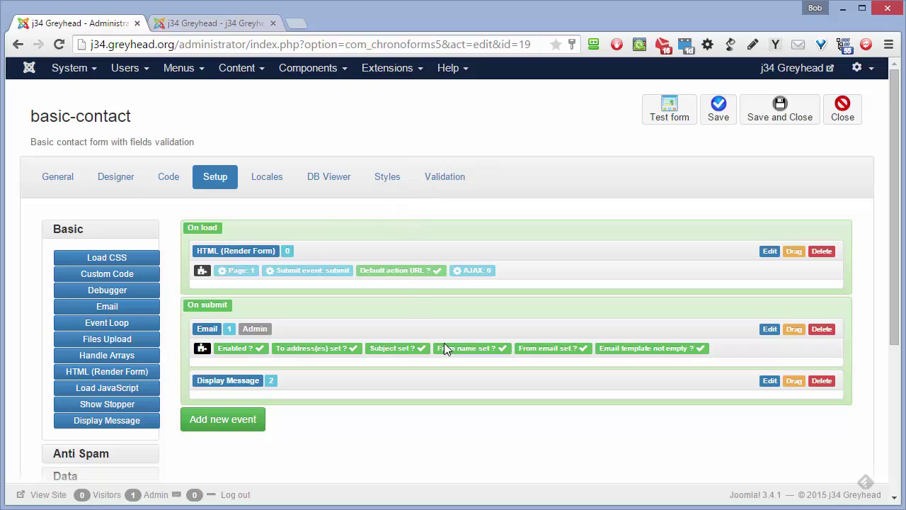
click(718, 117)
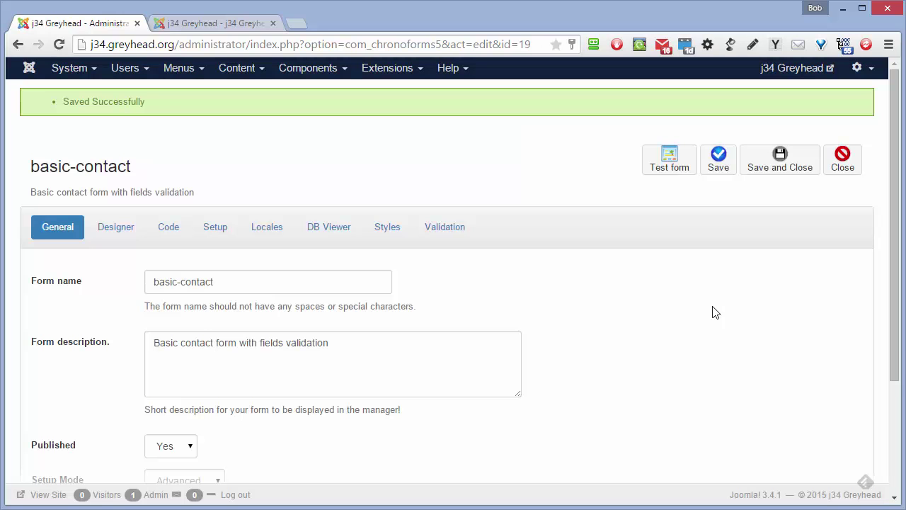
On the site's contact form, enter the name Tester, dismissing the required-field warnings.
click(240, 23)
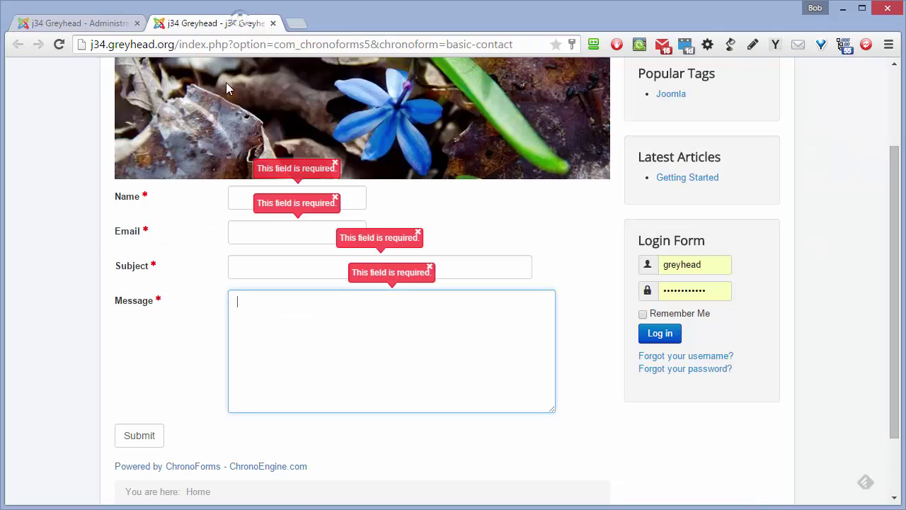
click(236, 198)
text(Tet)
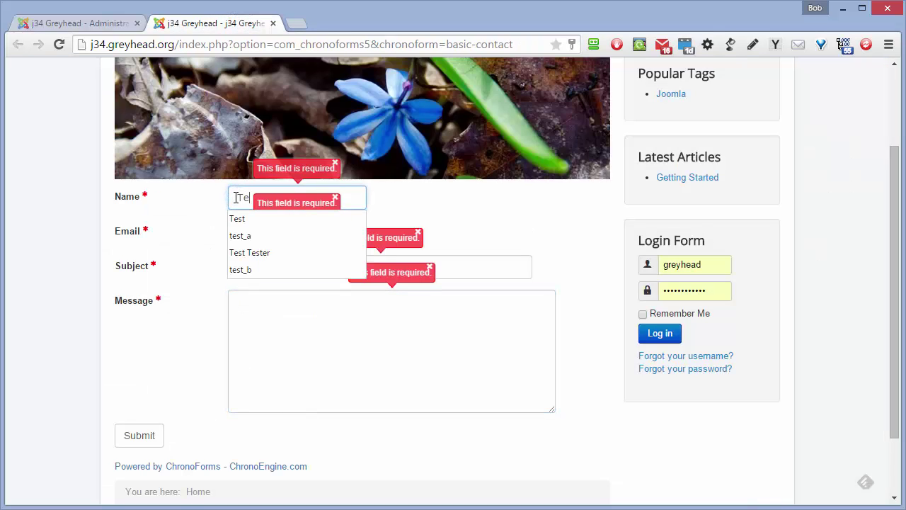
click(336, 164)
click(335, 199)
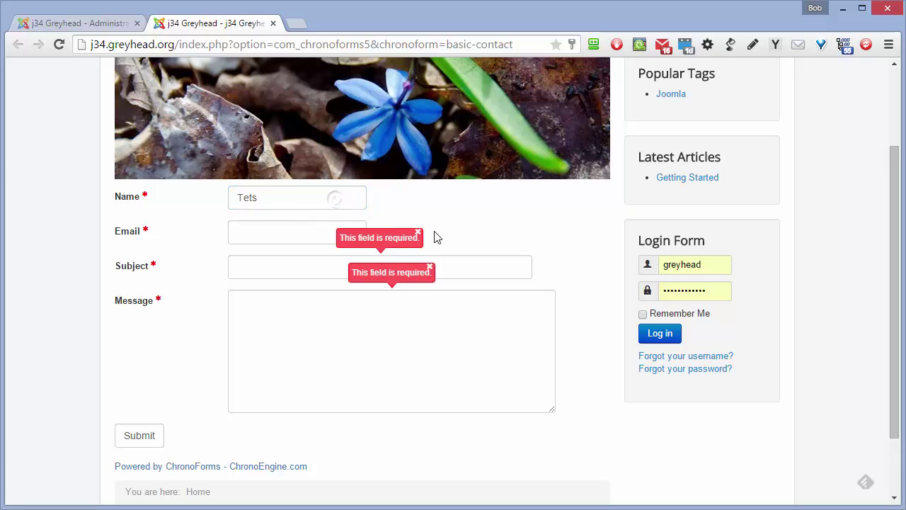
click(418, 233)
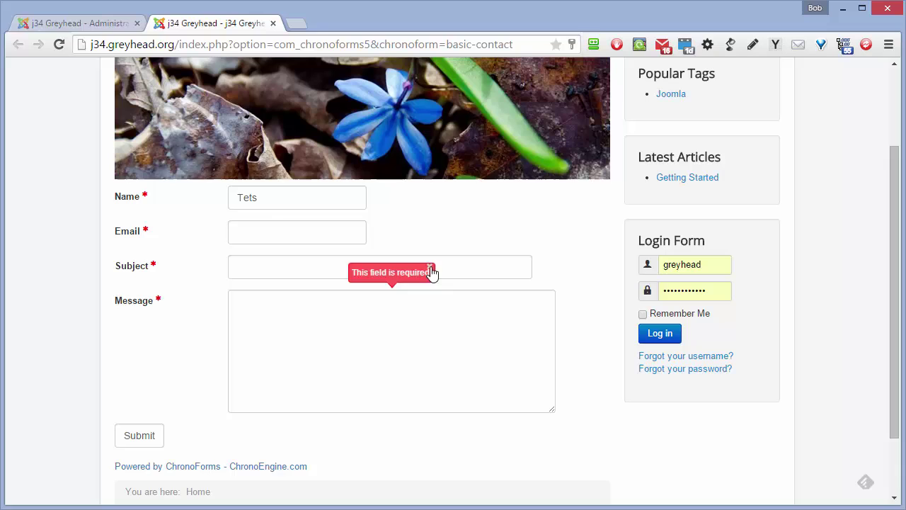
drag(272, 197, 247, 199)
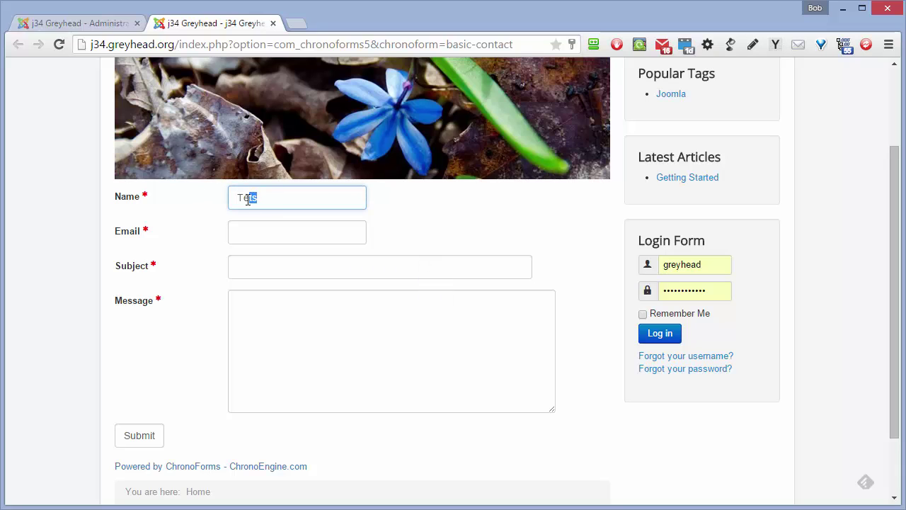
text(ster)
Enter a test email address in the Email field, correcting the typo.
click(284, 226)
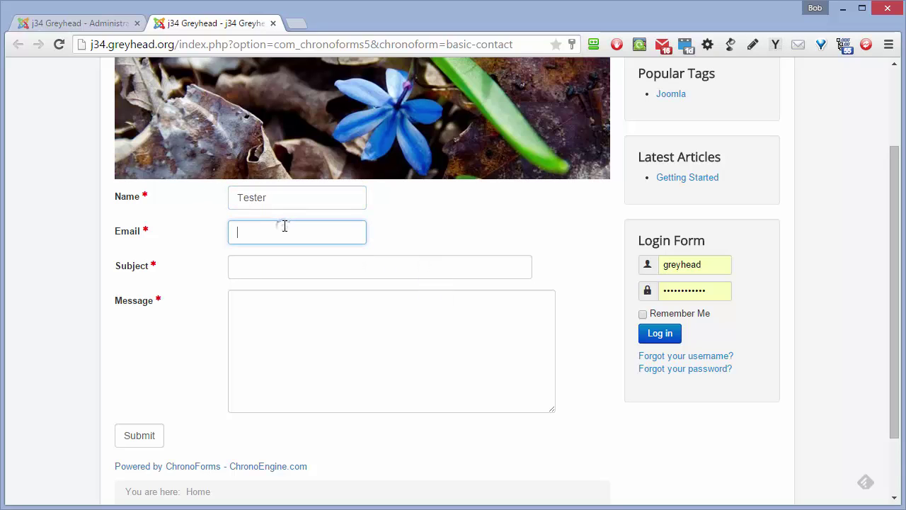
text(test@examplc.com)
click(300, 235)
key(BackSpace)
text(e)
Set the subject to 'Test message' and paste the Latin sample text into Message.
click(290, 263)
text(Te)
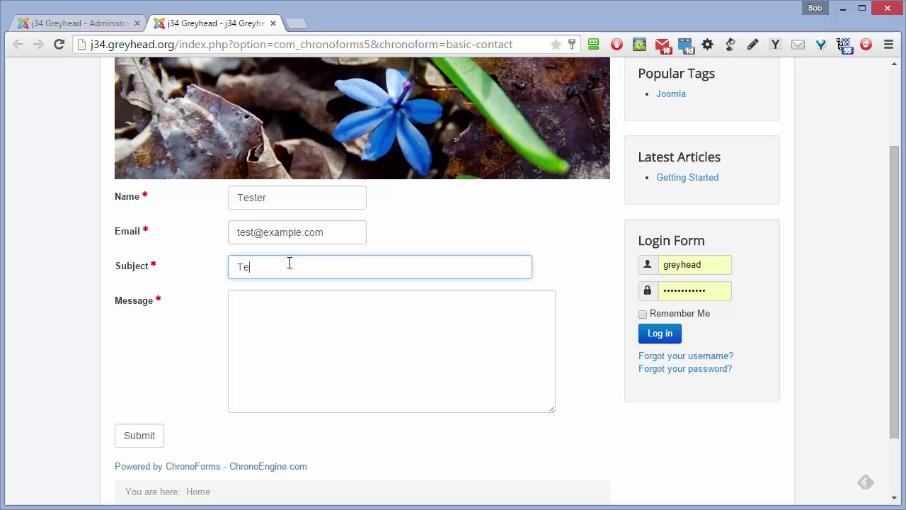
text(st message)
click(338, 333)
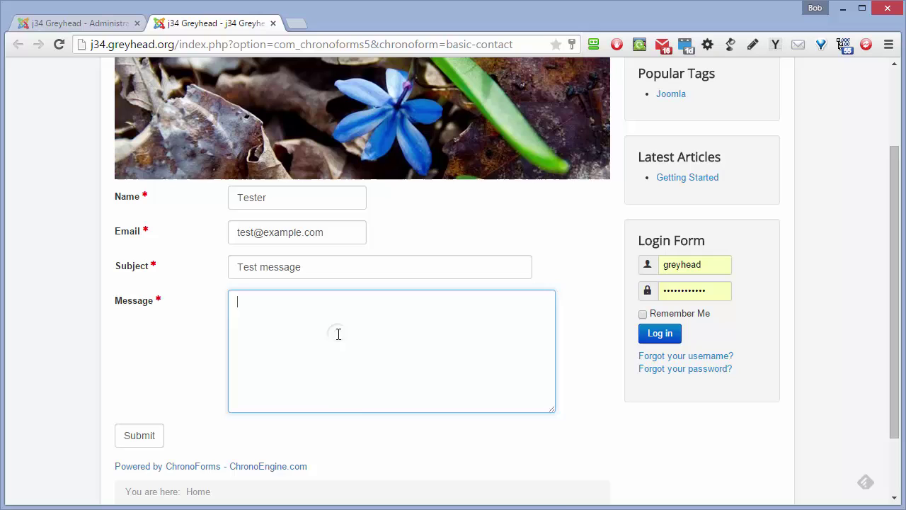
right_click(339, 335)
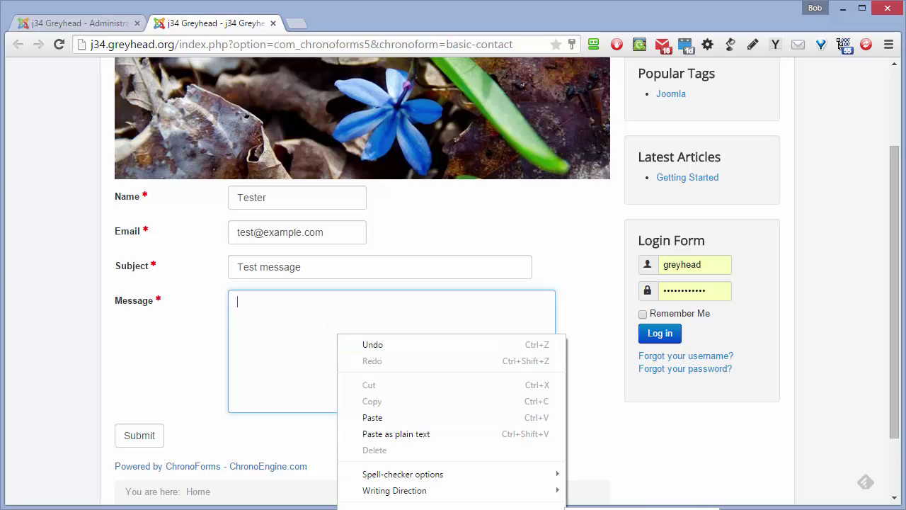
click(444, 349)
text(Ut varius tincidunt libero. Vestibulum volutpat pretium libero. Etiam sit amet orci eget eros faucibus tincidunt. Quisque id odio. Morbi nec metus.)
scroll(403, 349, down, 1)
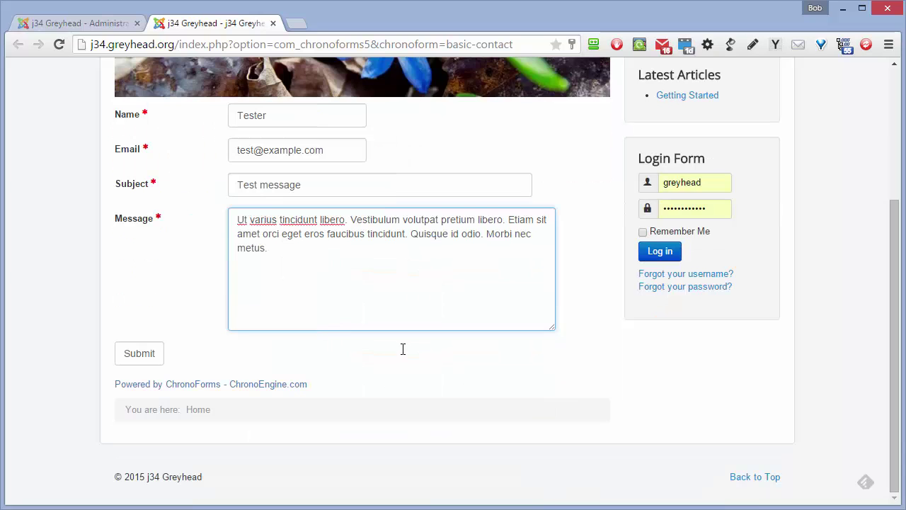
Submit the filled-in contact form to get the 'Thank you!' confirmation.
click(146, 360)
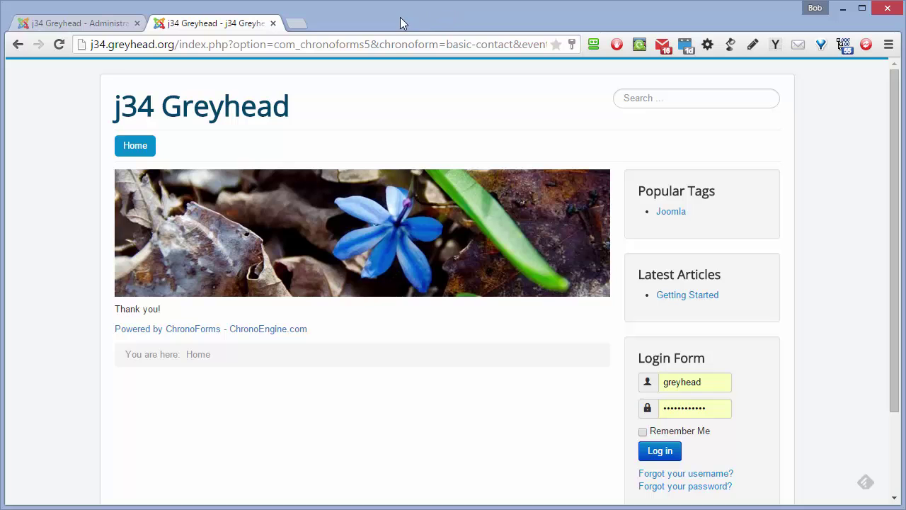
Minimize the browser to reveal the received 'Testing a contact form' email in Gmail.
click(843, 9)
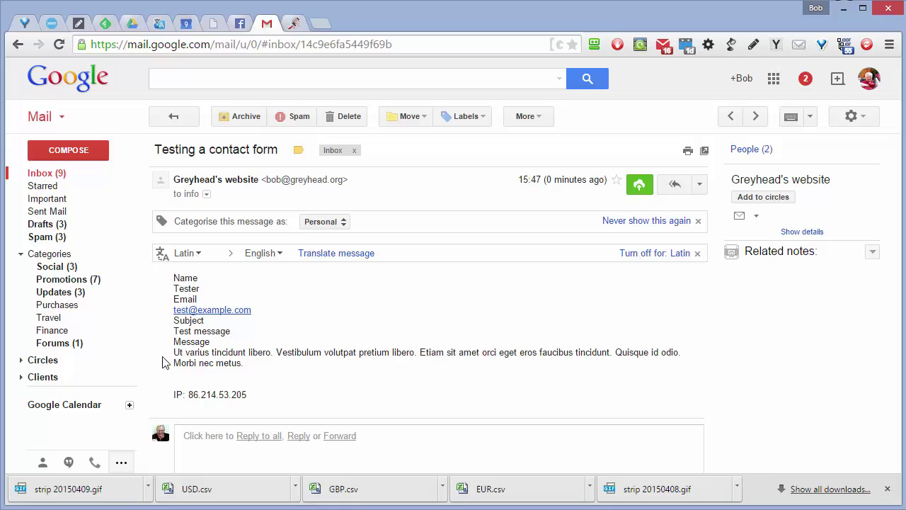